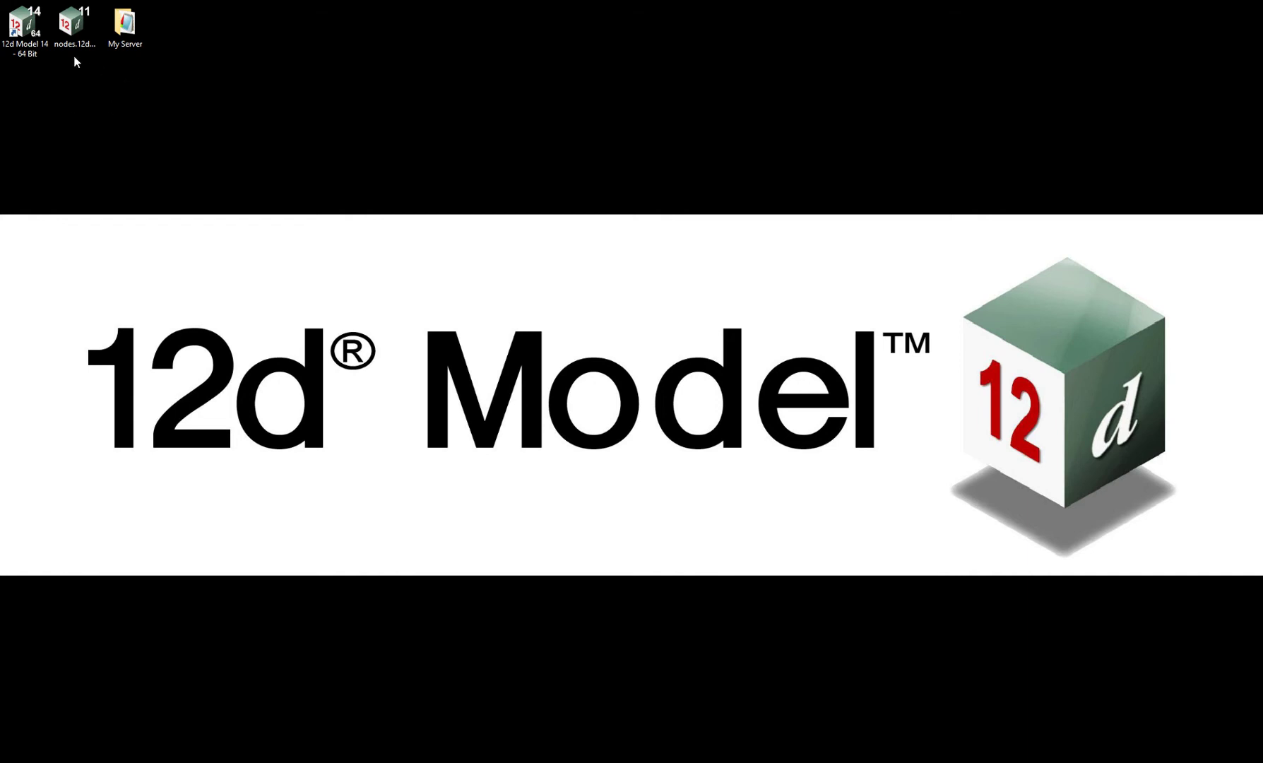
# Launch 12d Model 14, open the Dongles.4d editor and delete the Wibu Local and Codemeter Local entries.
pyautogui.doubleClick(25, 28)
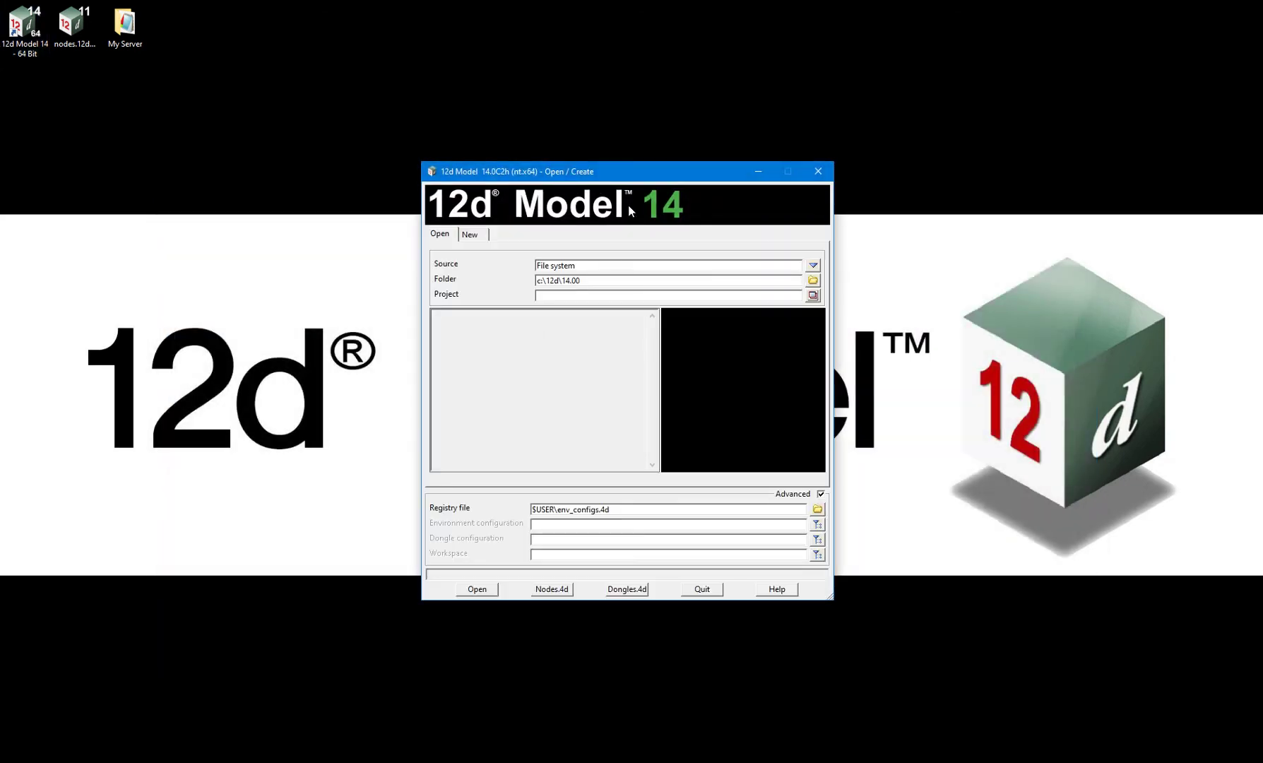
pyautogui.click(627, 591)
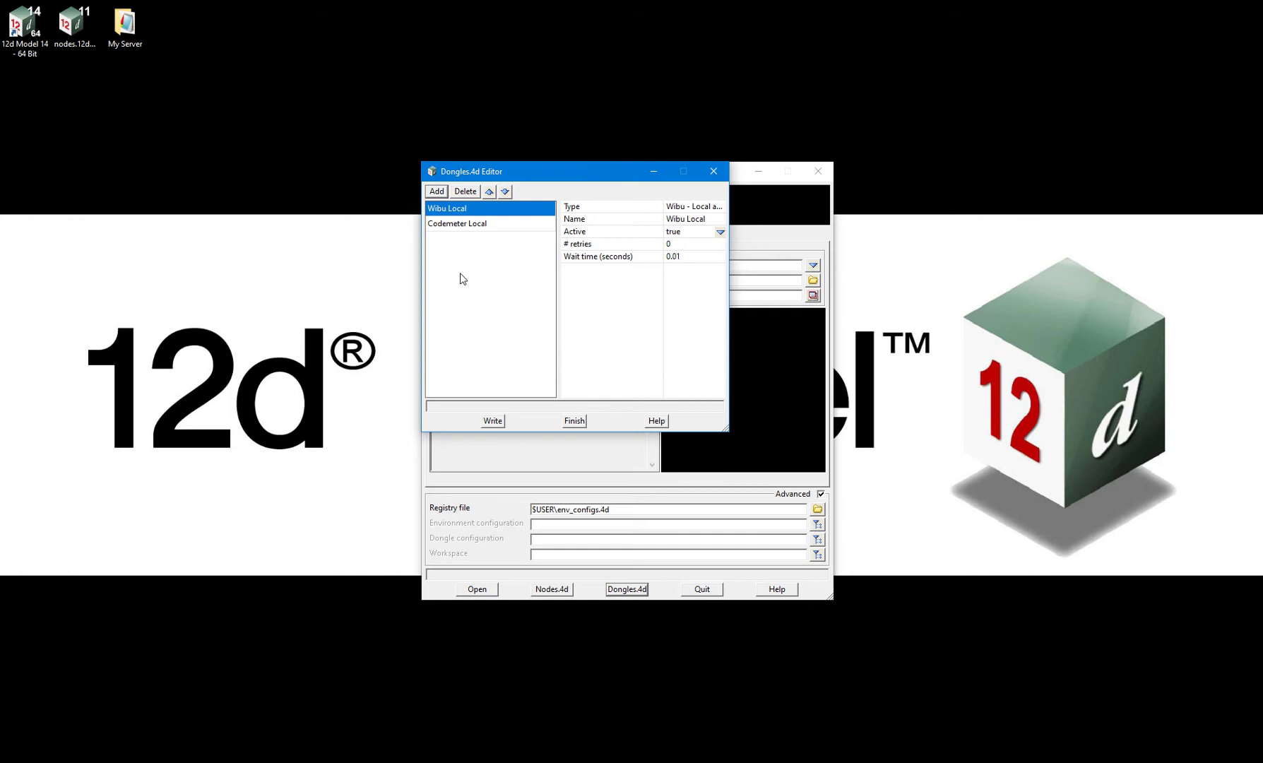
pyautogui.click(462, 190)
pyautogui.click(460, 209)
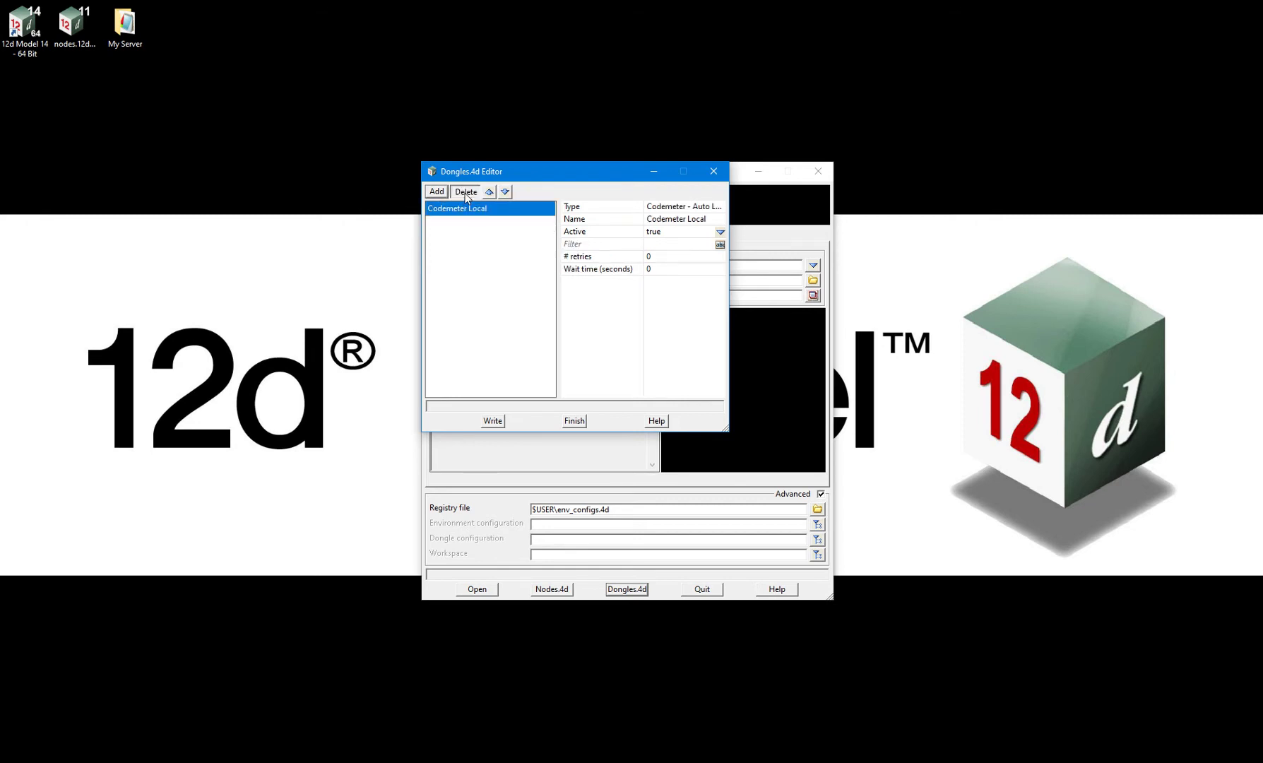
pyautogui.click(465, 192)
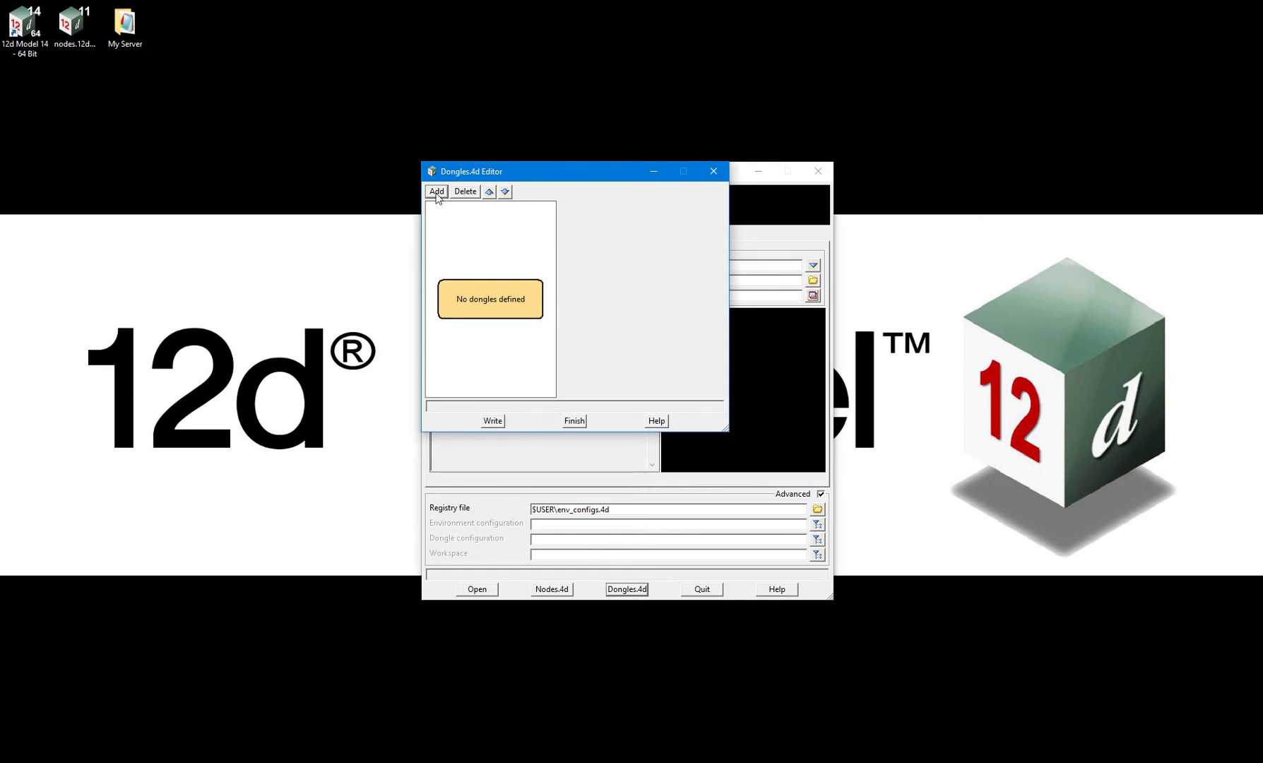
# Add a new dongle of type Codemeter - auto local to the dongle list.
pyautogui.click(436, 191)
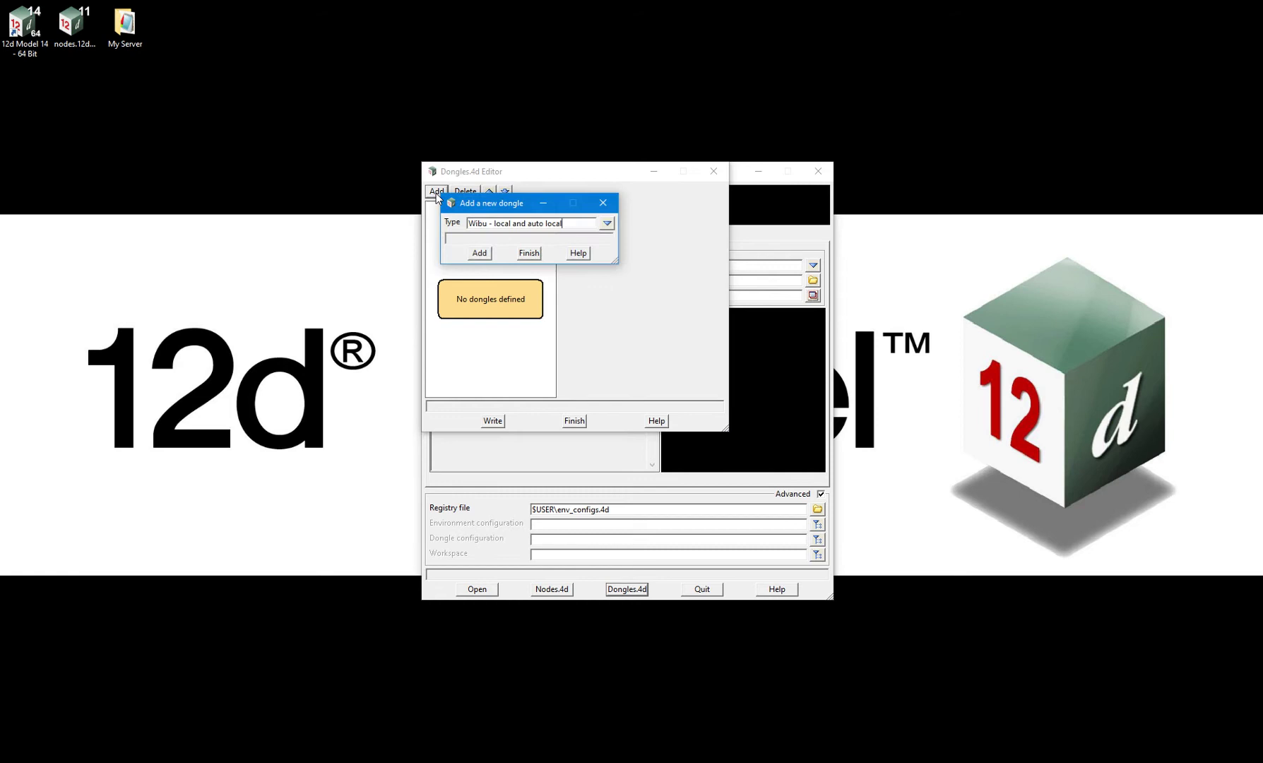
pyautogui.click(606, 224)
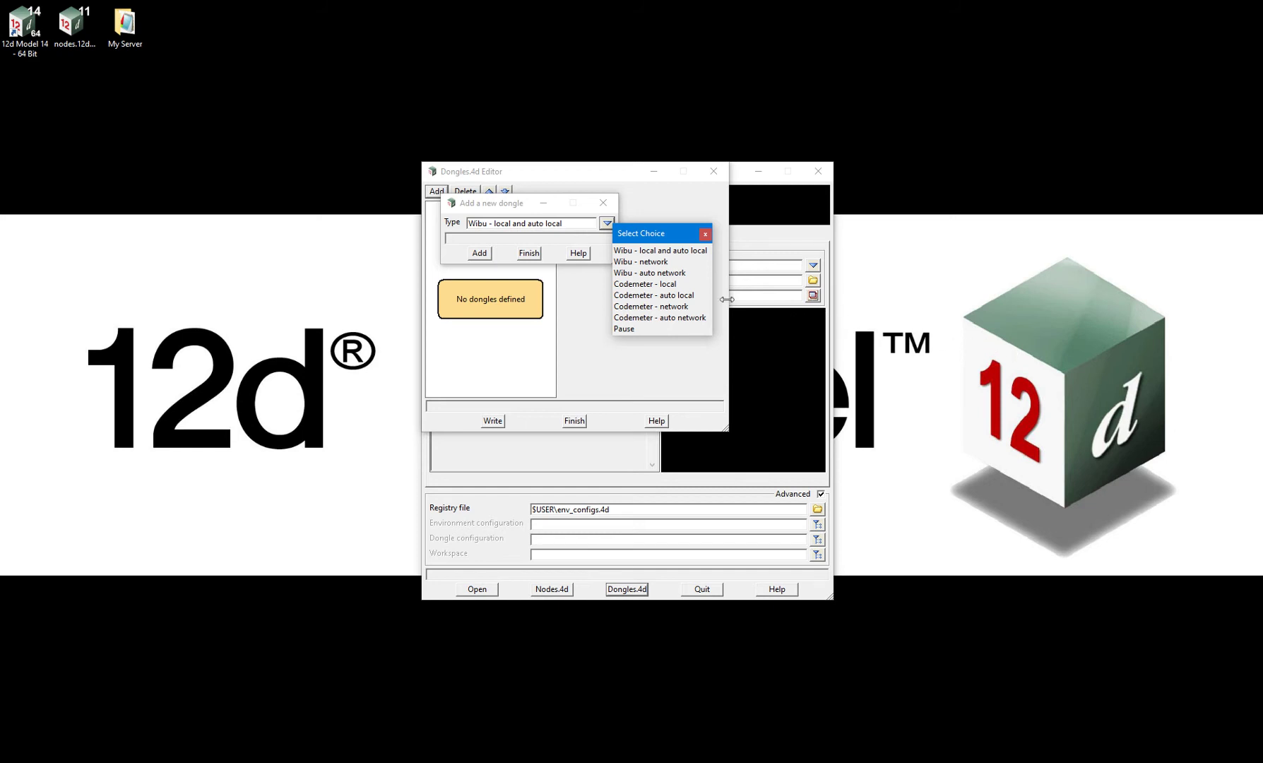
pyautogui.click(678, 296)
pyautogui.click(483, 255)
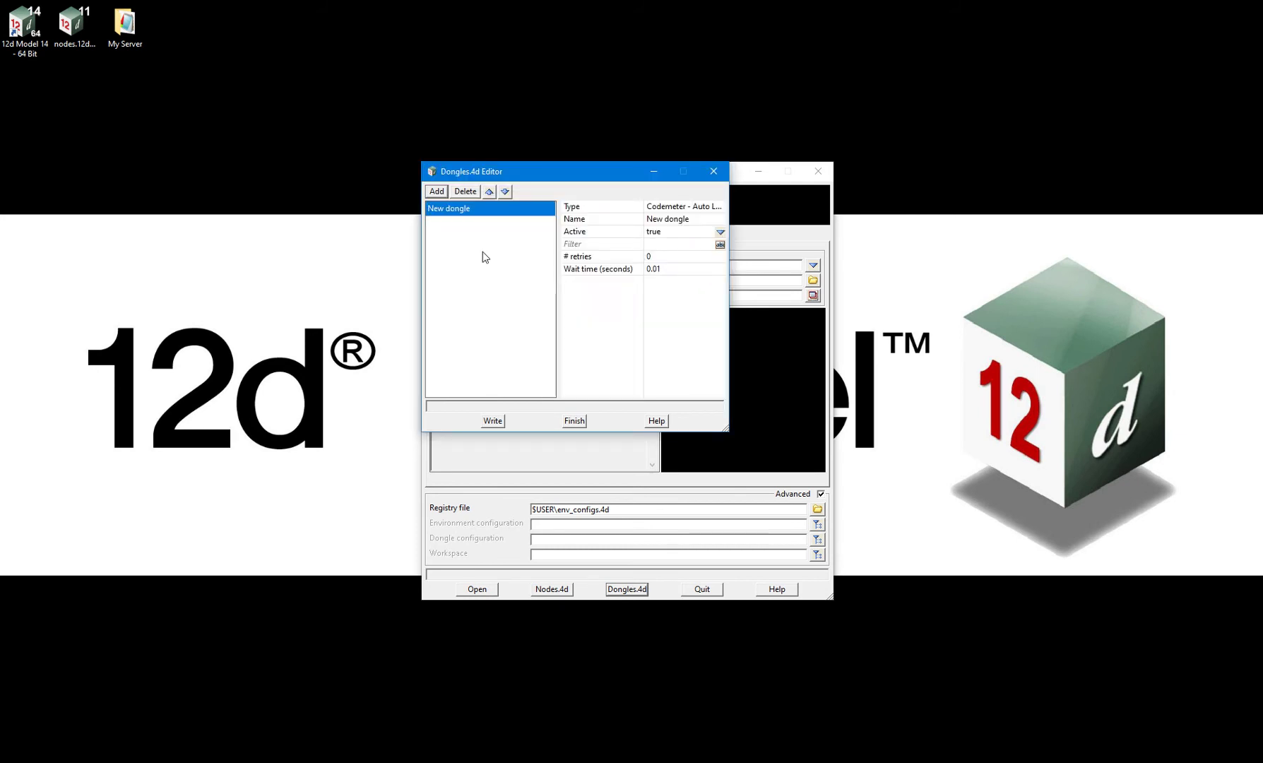
# Add a second dongle of type Codemeter - auto network to the dongle list.
pyautogui.click(438, 195)
pyautogui.click(609, 226)
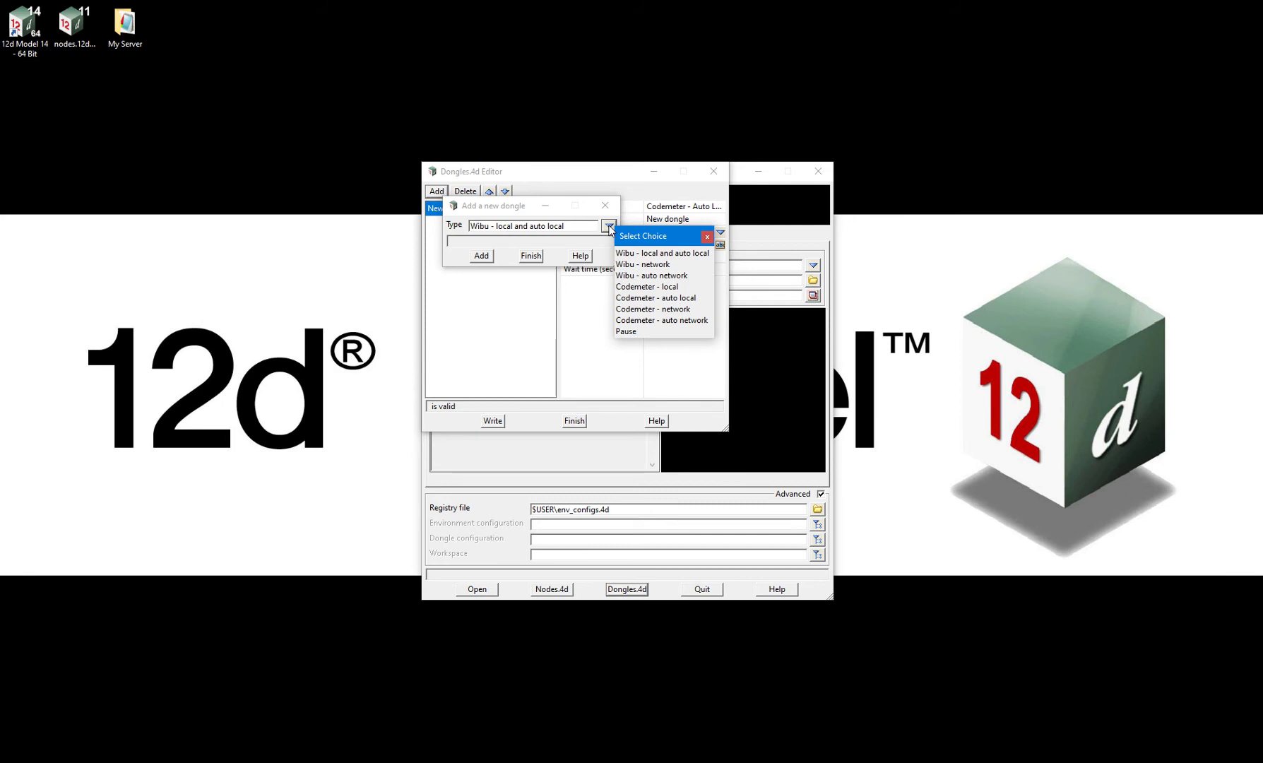
pyautogui.click(644, 321)
pyautogui.click(481, 256)
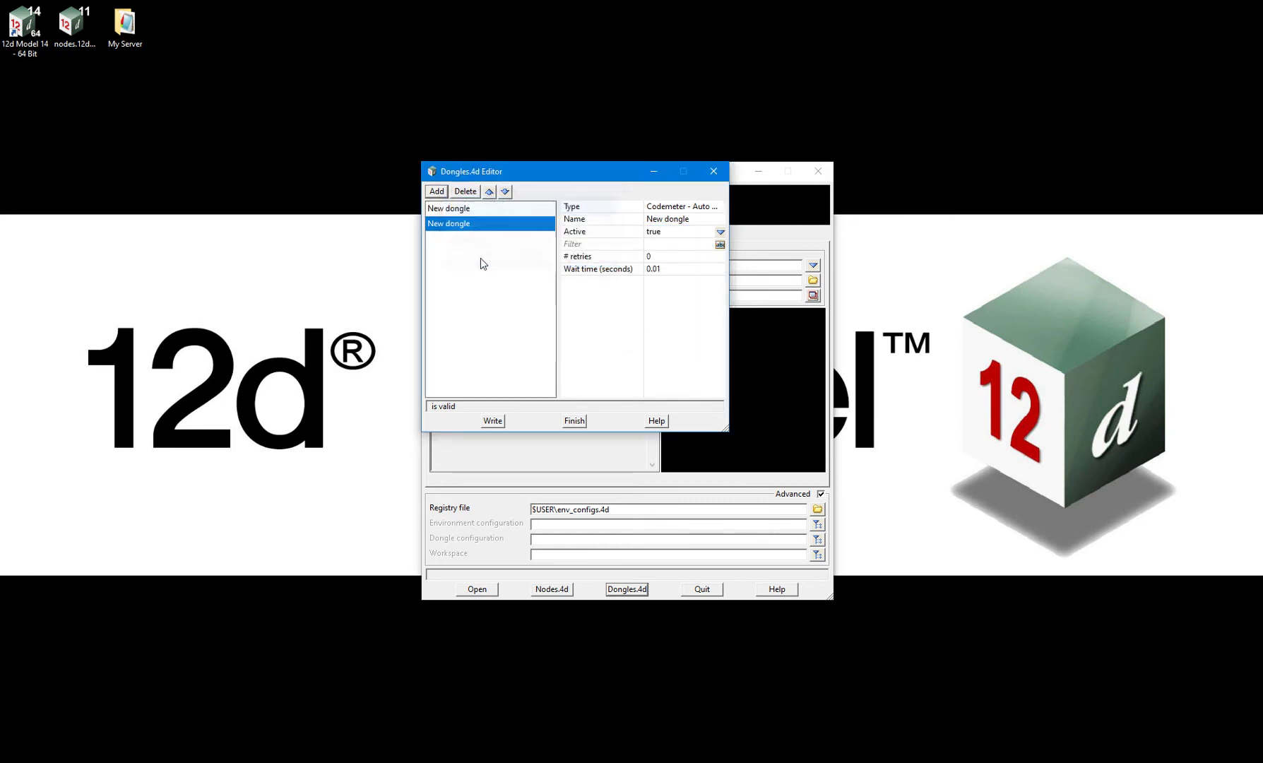
# Rename the auto local dongle Standalone CodeMeter and the auto network dongle Network CodeMeter.
pyautogui.click(464, 211)
pyautogui.click(667, 220)
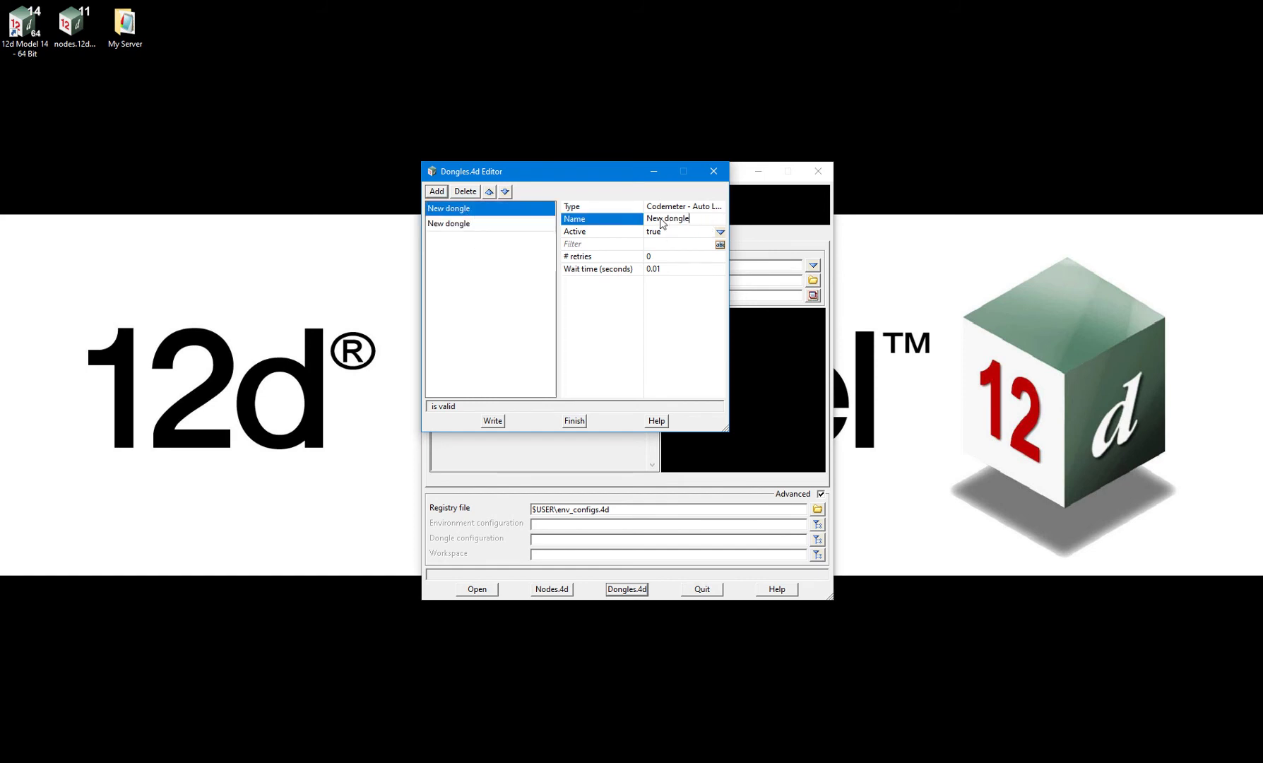
pyautogui.write('Standalone CodeMeter')
pyautogui.click(516, 224)
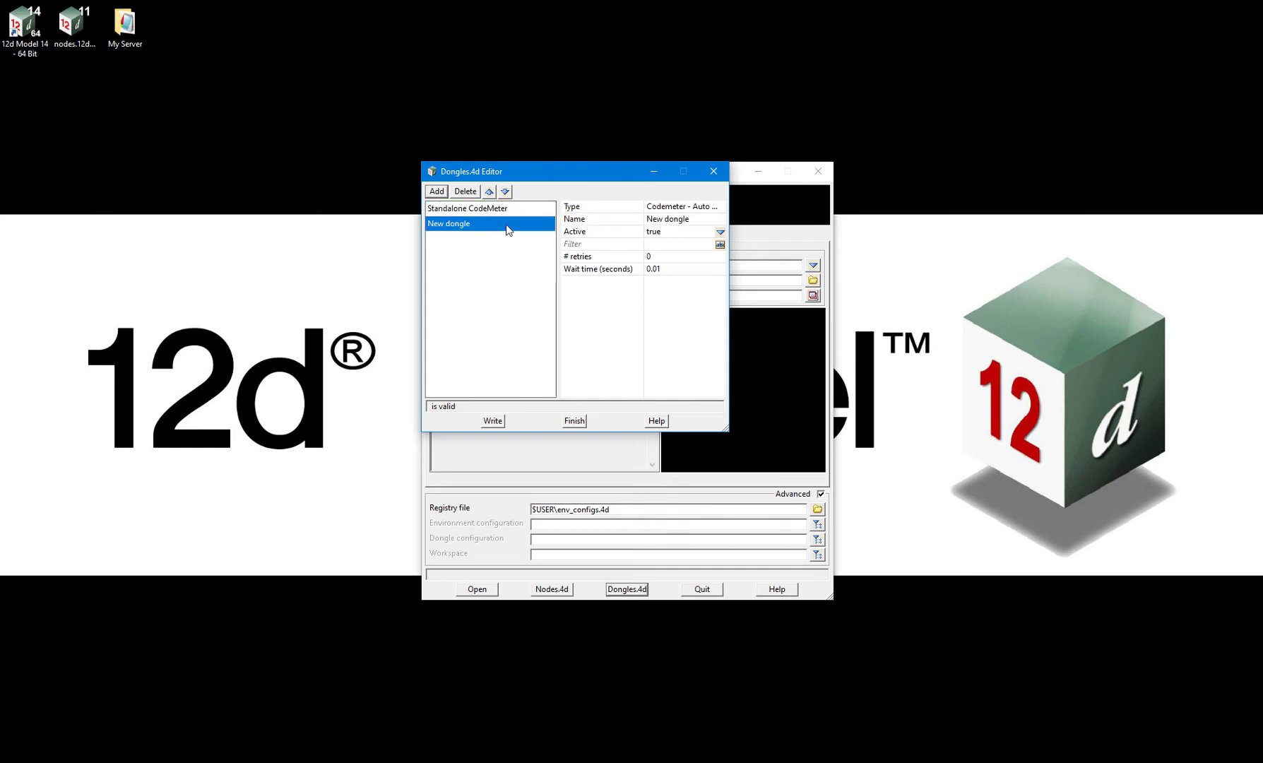
pyautogui.click(704, 225)
pyautogui.hotkey('ctrl', 'a')
pyautogui.write('Network CodeMeter')
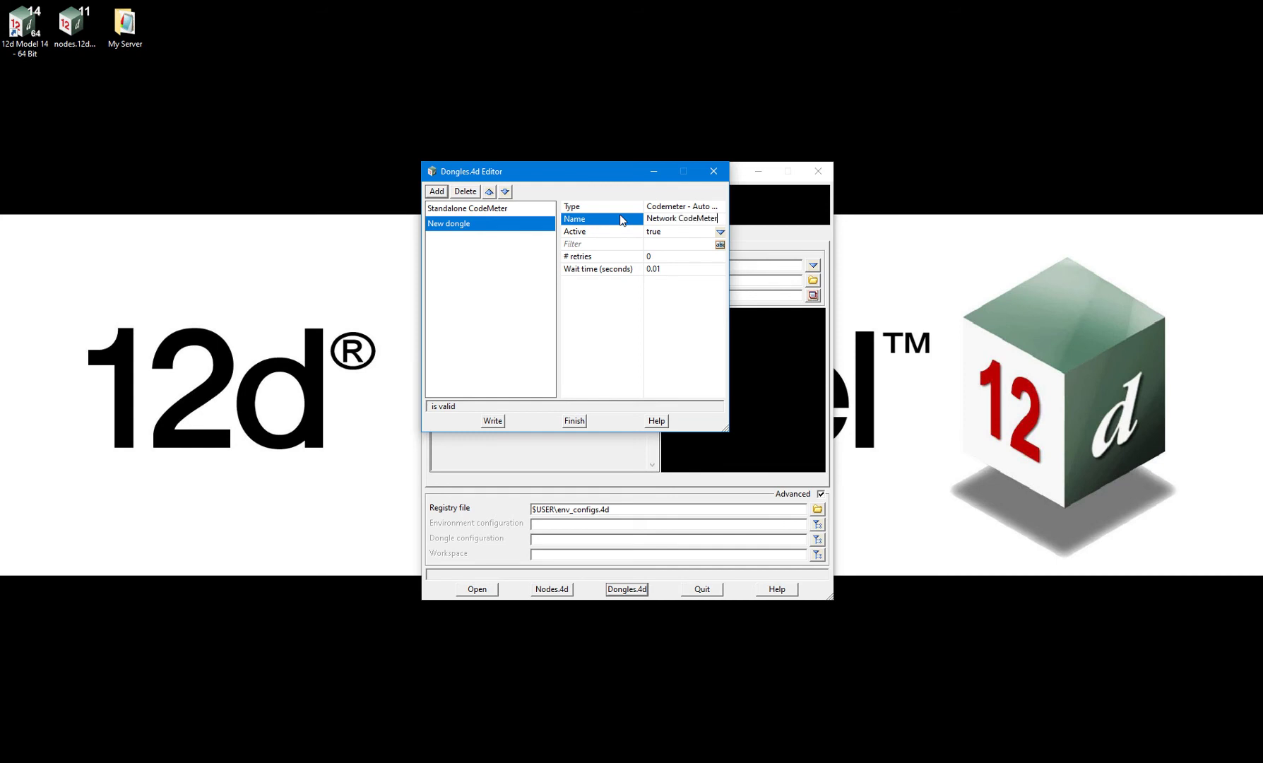
pyautogui.click(456, 213)
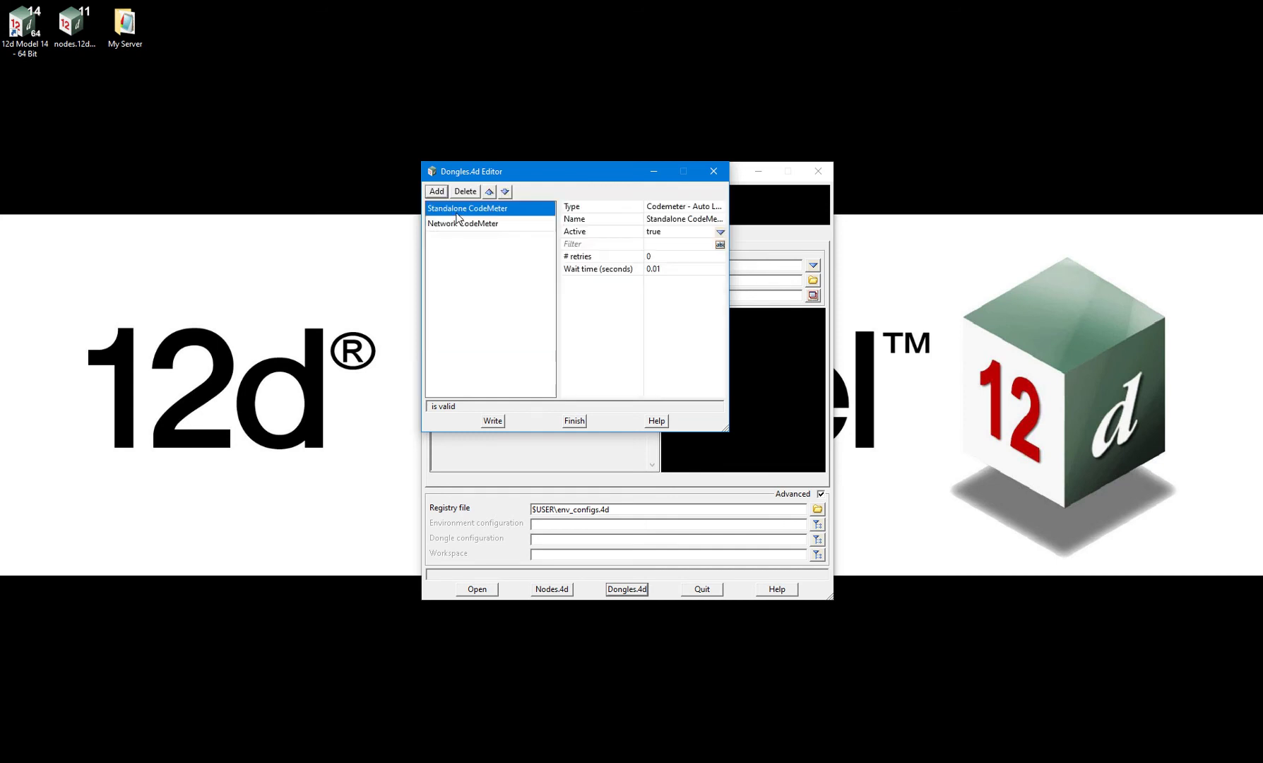
pyautogui.click(460, 225)
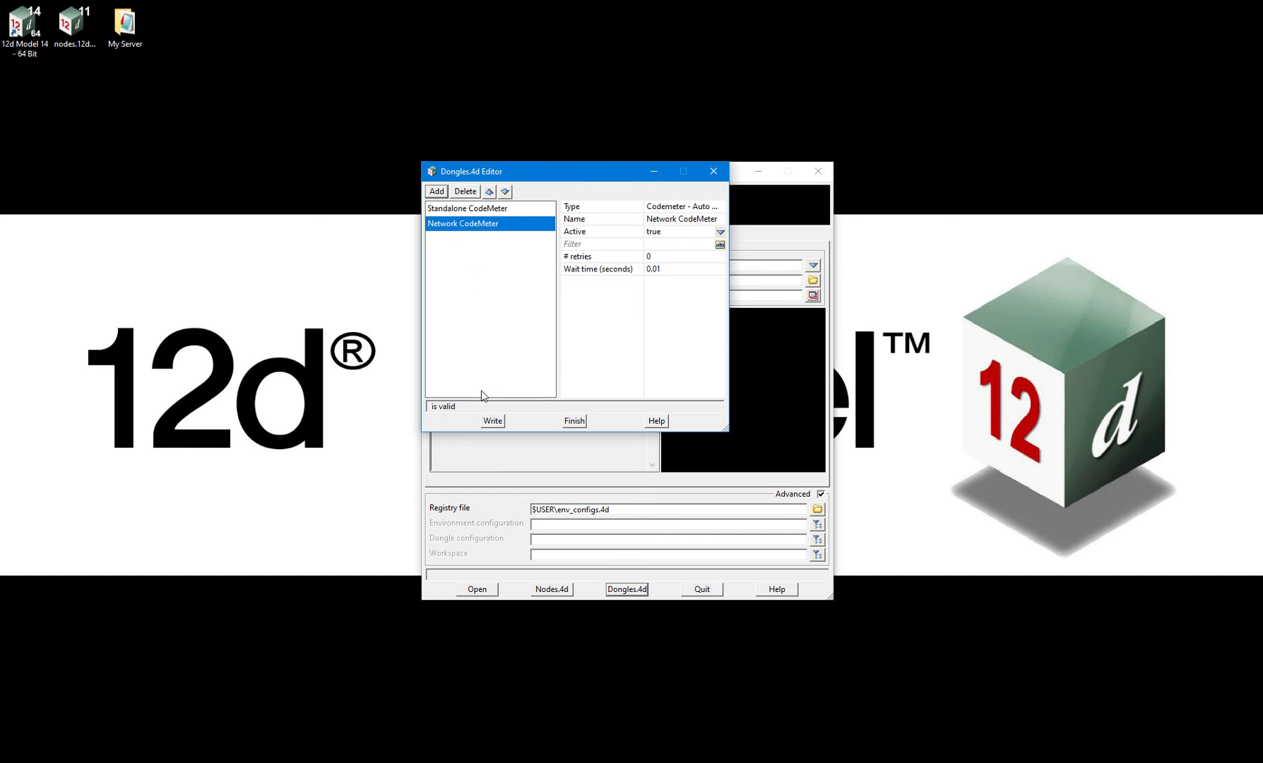
# Write the dongles.4d setup file to the user folder c:\12d\14.00\user and close the dongle editor.
pyautogui.click(492, 421)
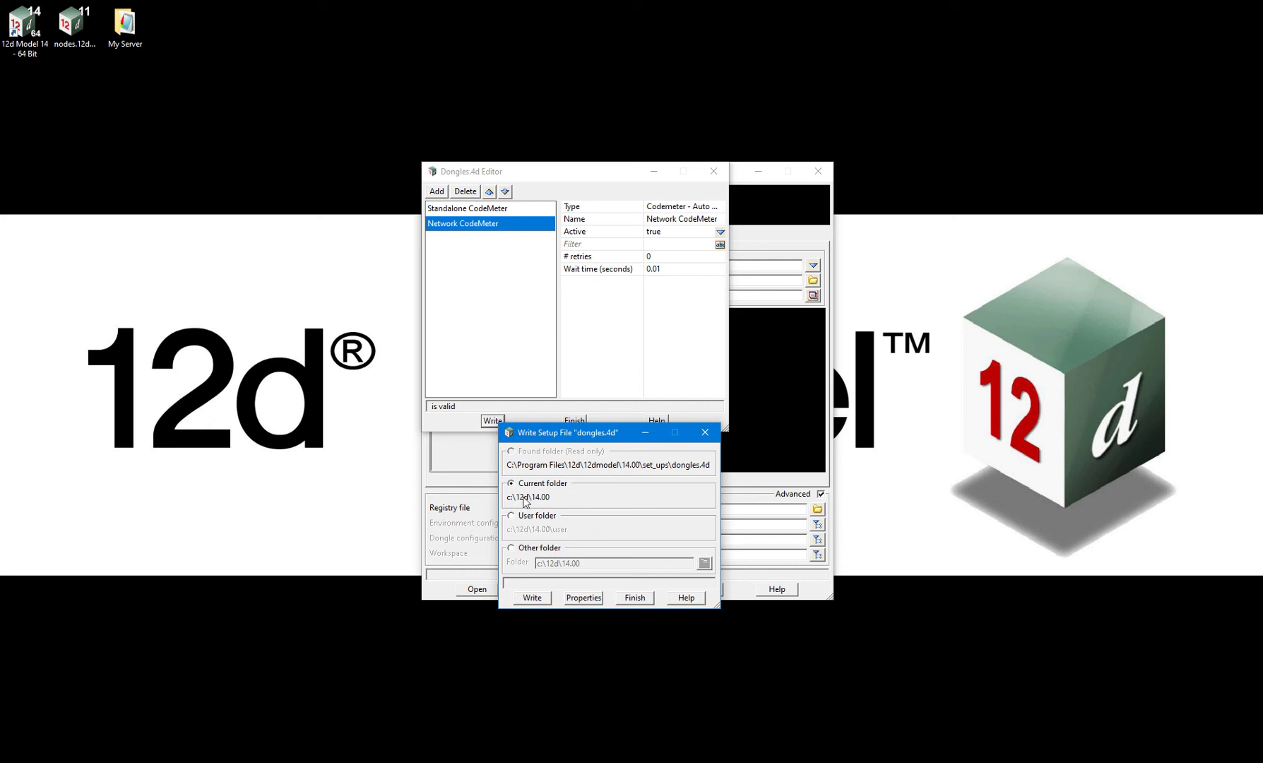
pyautogui.click(514, 516)
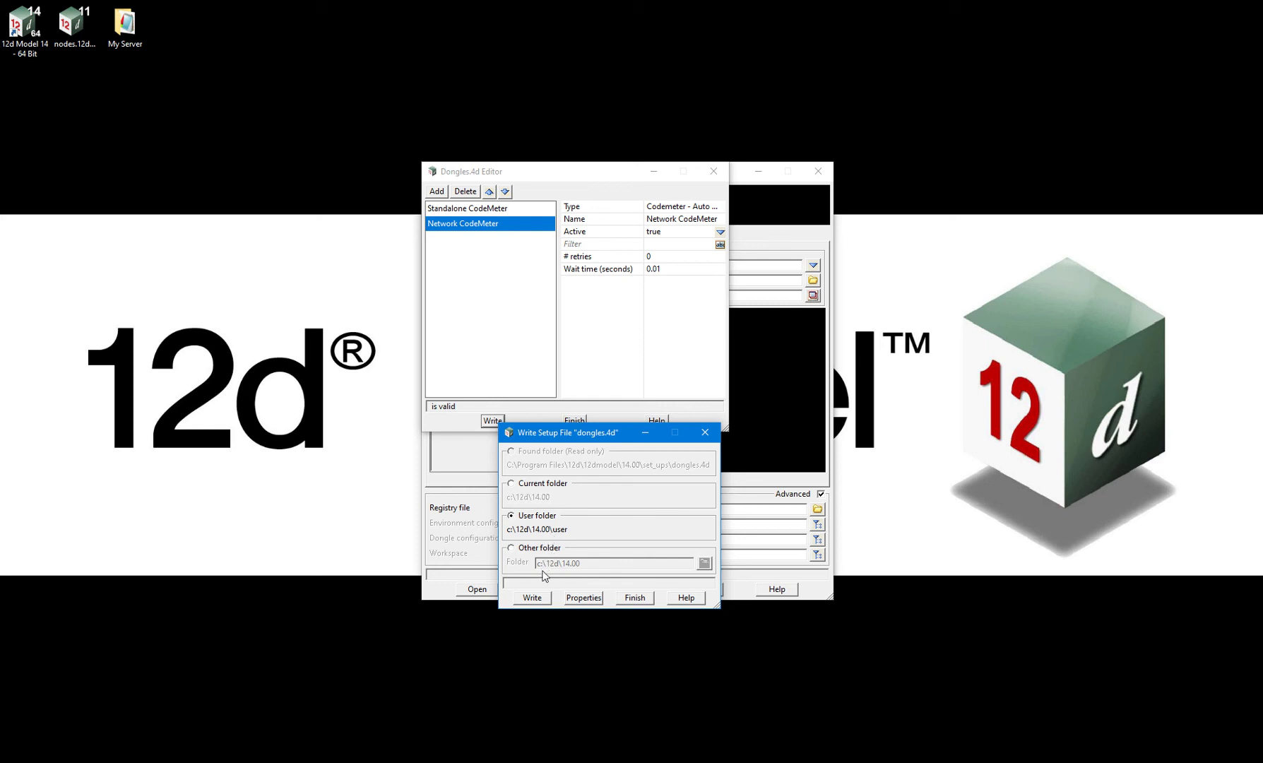
pyautogui.click(533, 598)
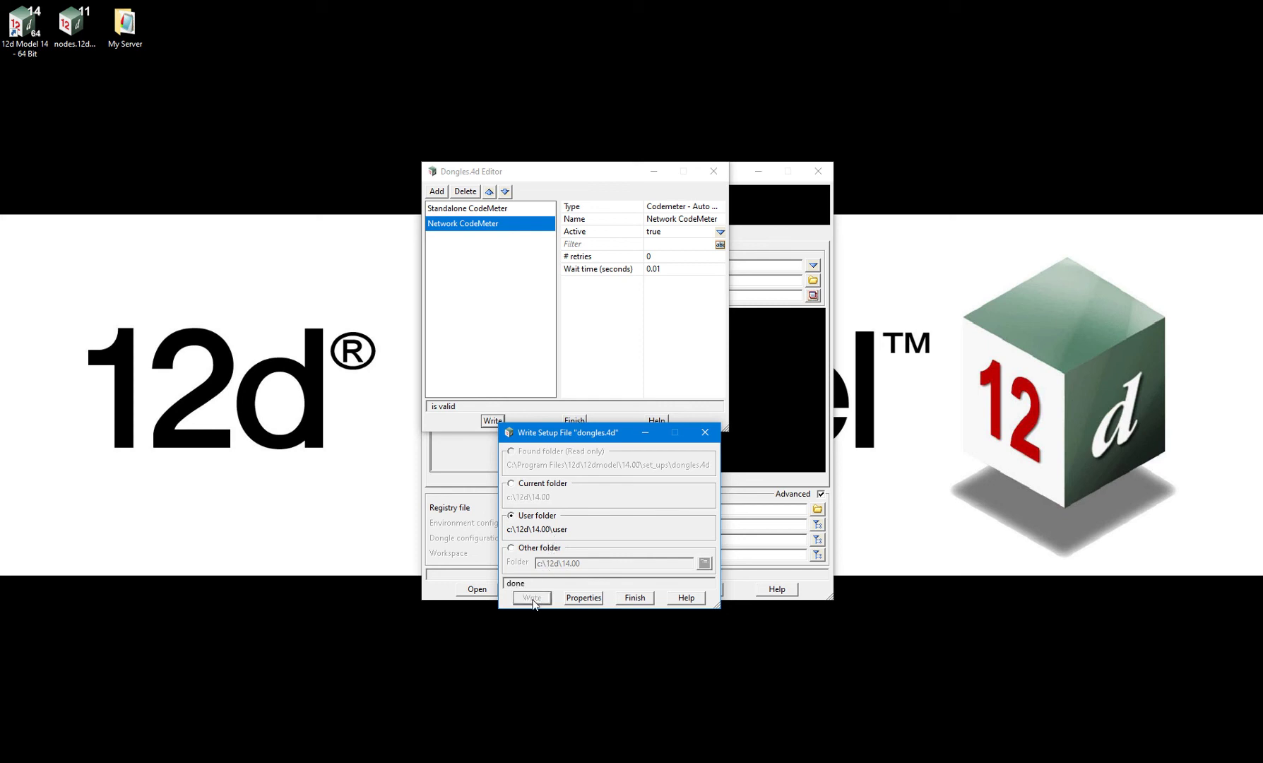
pyautogui.click(635, 598)
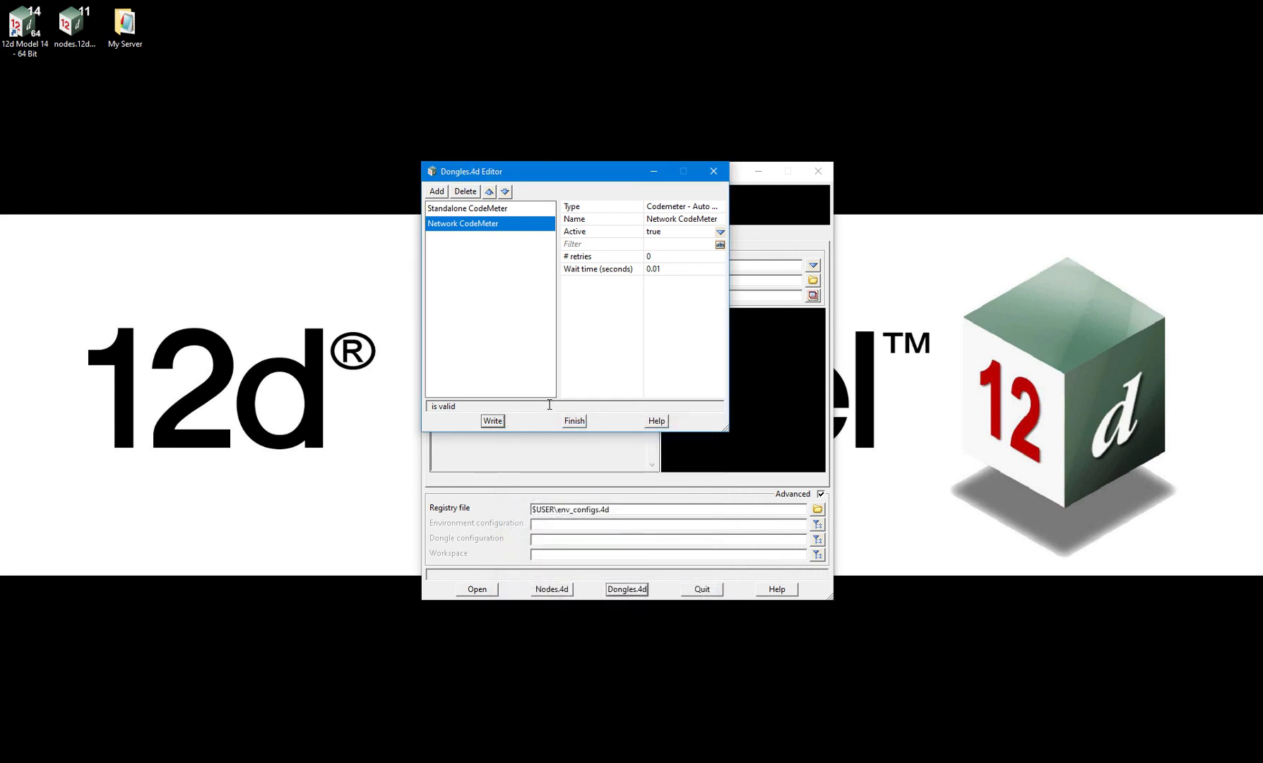
pyautogui.click(571, 421)
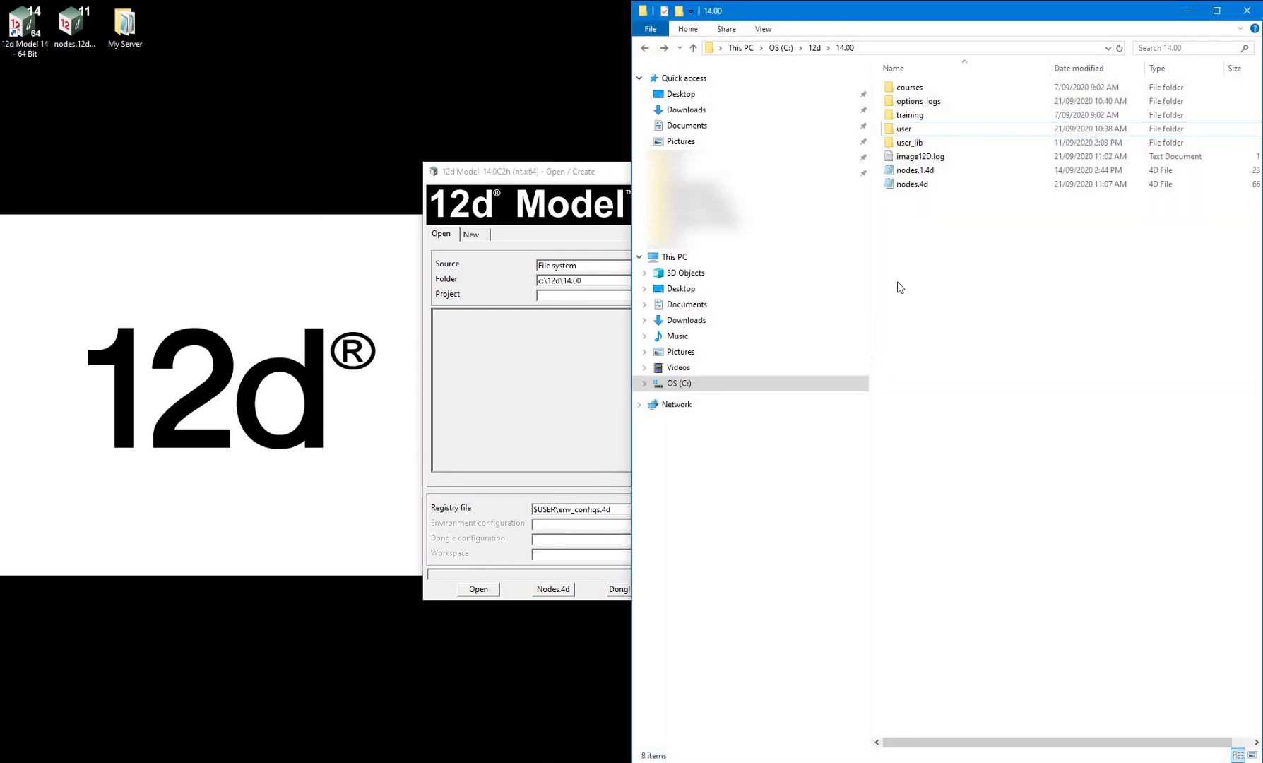
# In File Explorer, copy dongles.4d from c:\12d\14.00\user into the desktop folder My Server, and close both folder windows.
pyautogui.doubleClick(906, 129)
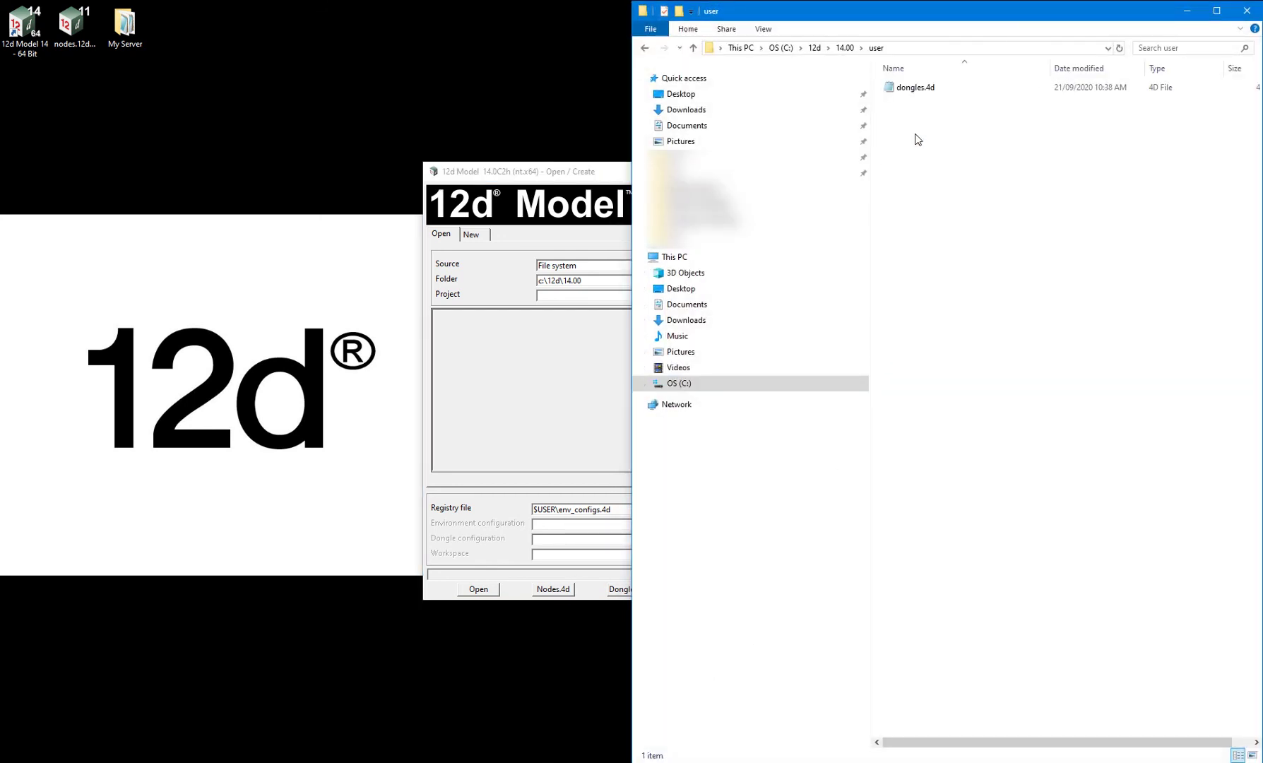
pyautogui.click(916, 89)
pyautogui.rightClick(916, 92)
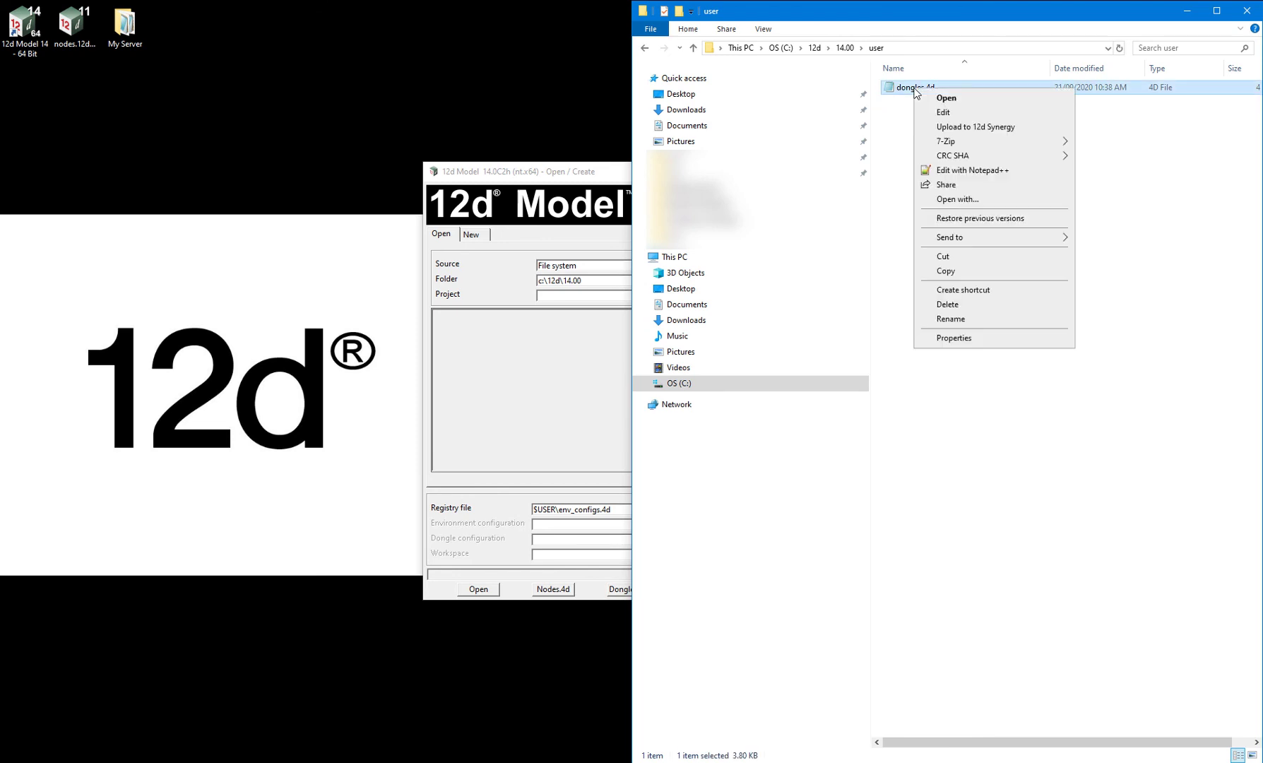
pyautogui.click(946, 271)
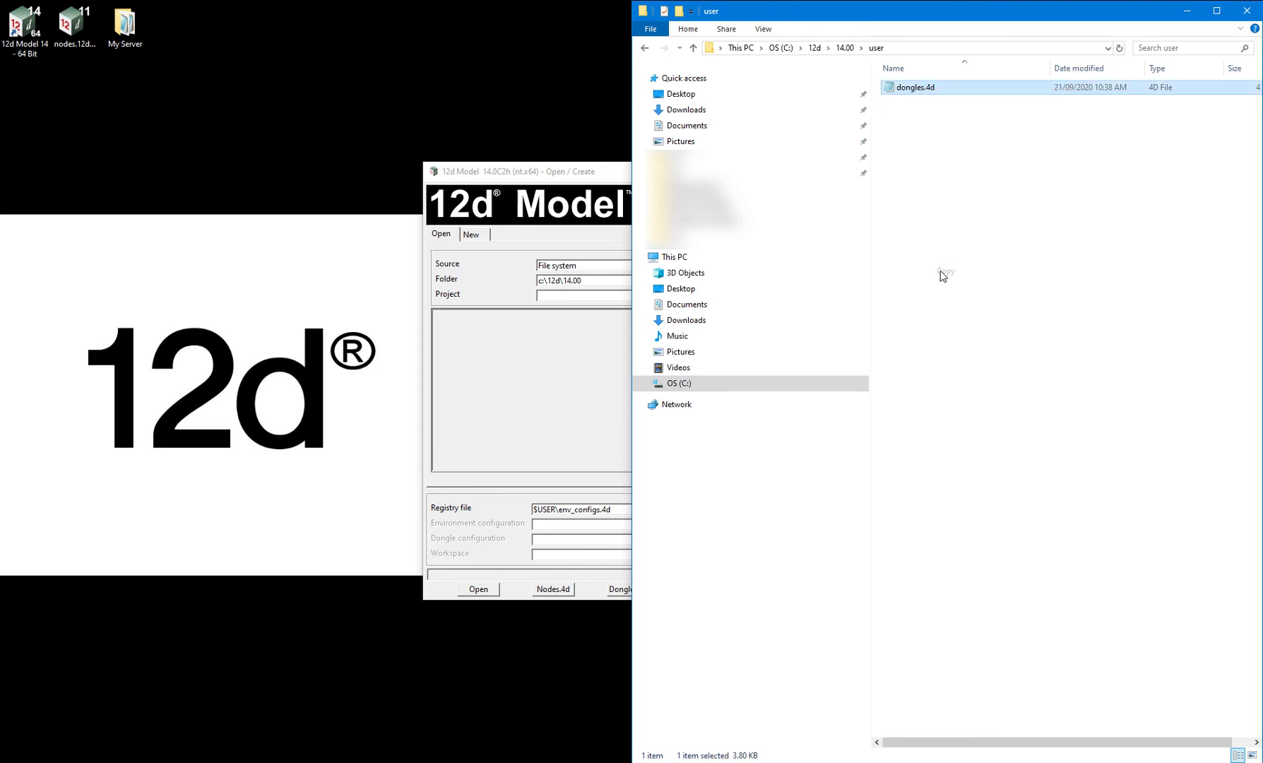
pyautogui.click(274, 128)
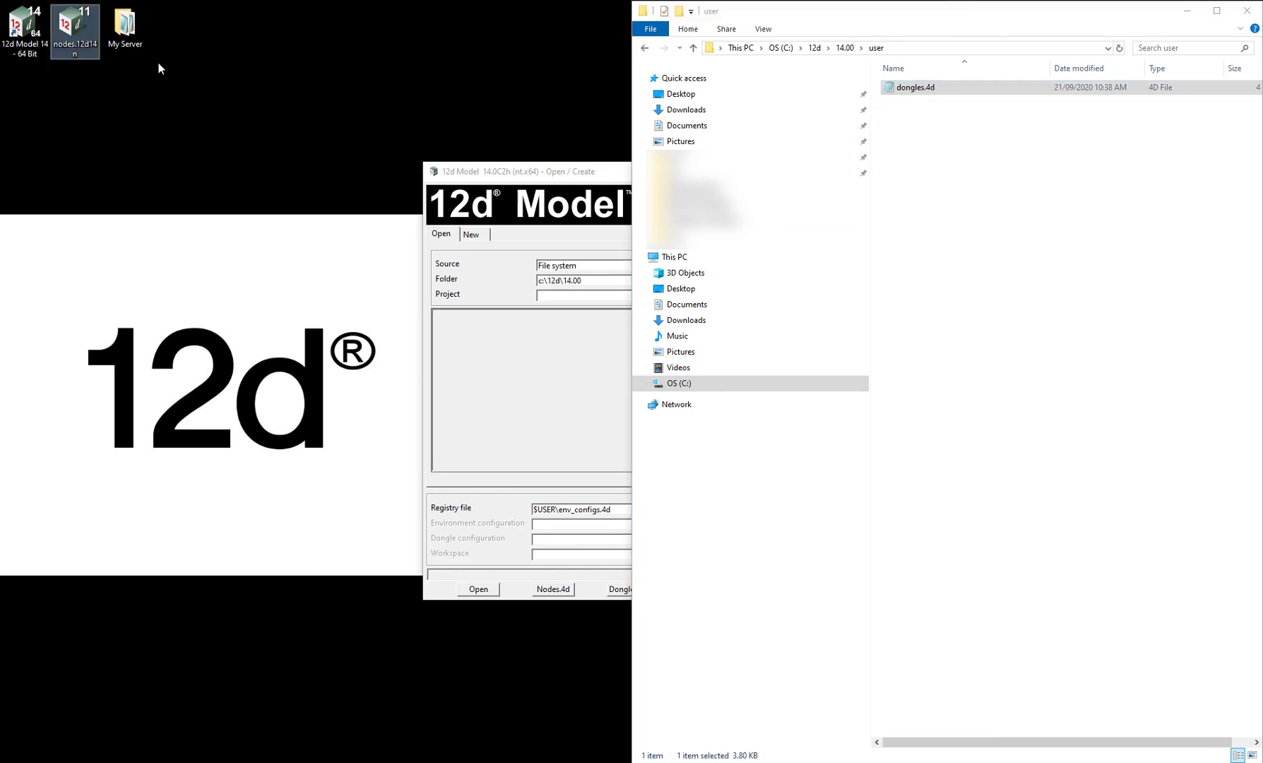
pyautogui.doubleClick(124, 30)
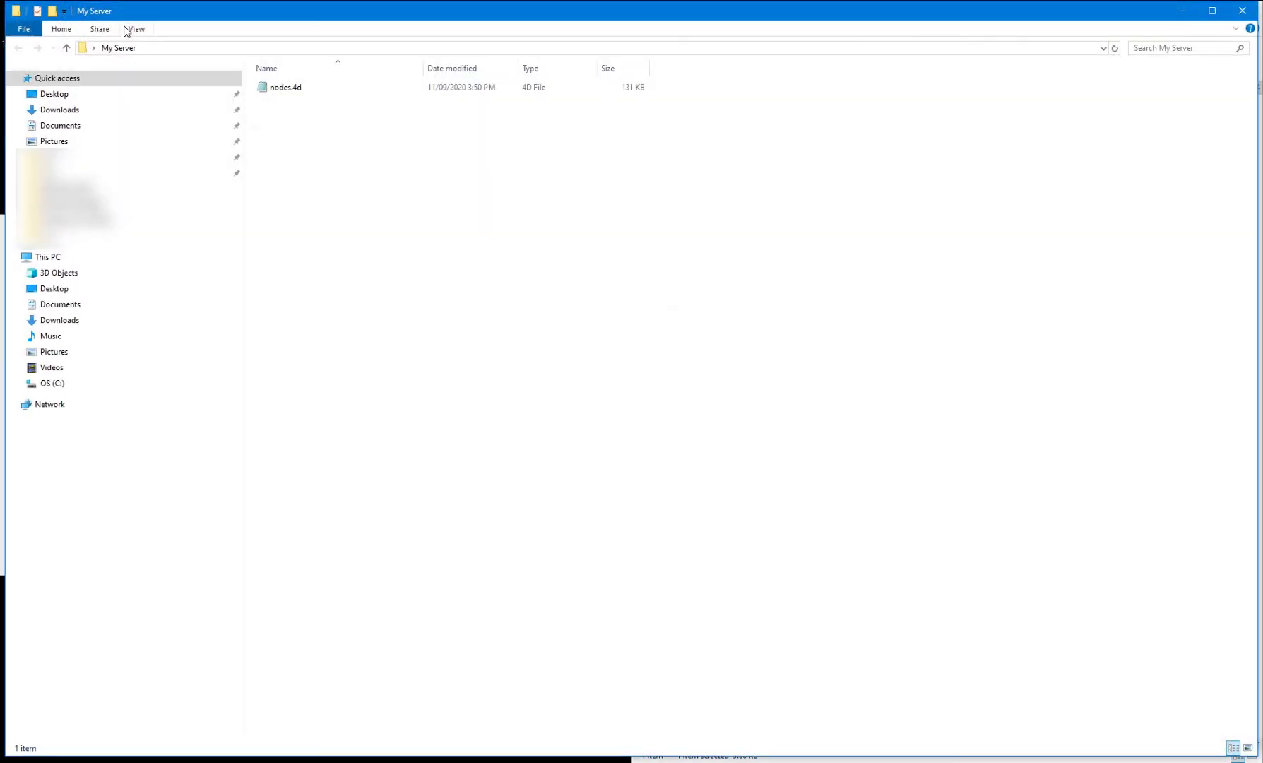
pyautogui.rightClick(345, 153)
pyautogui.click(387, 241)
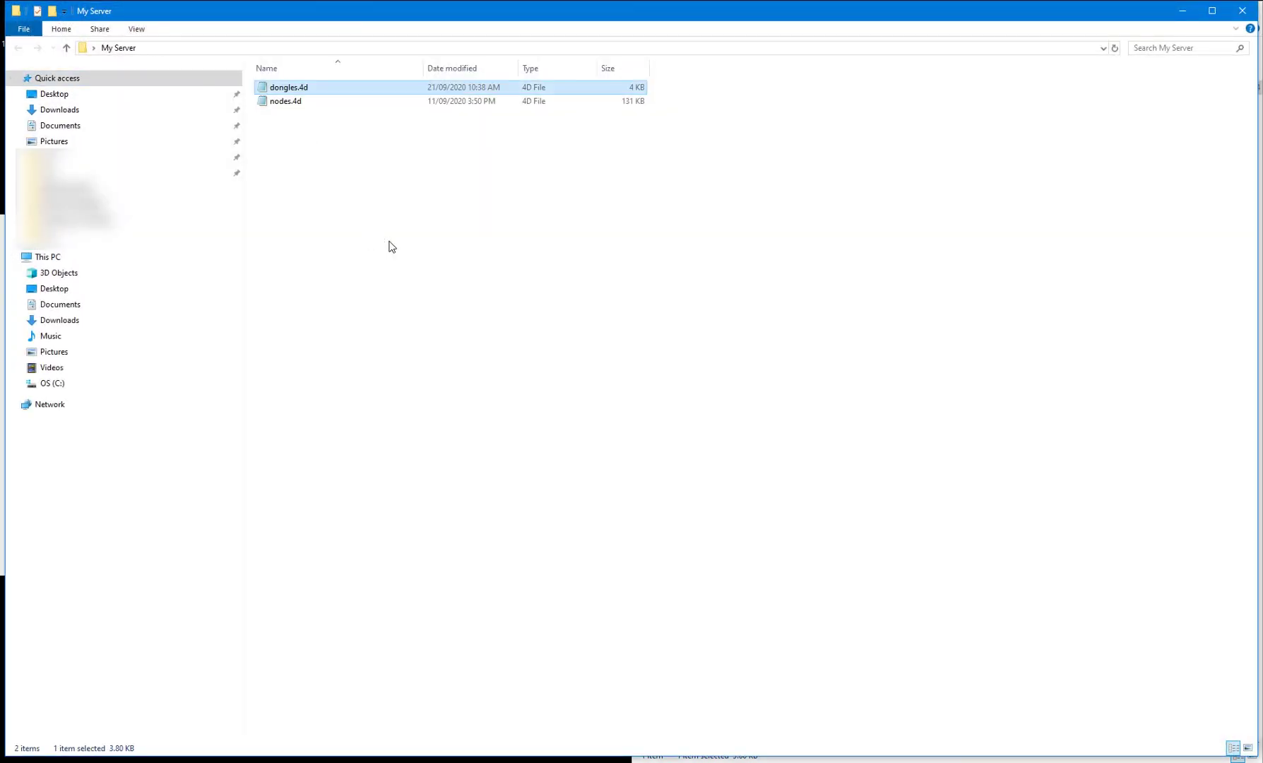
pyautogui.click(1241, 10)
pyautogui.click(1240, 15)
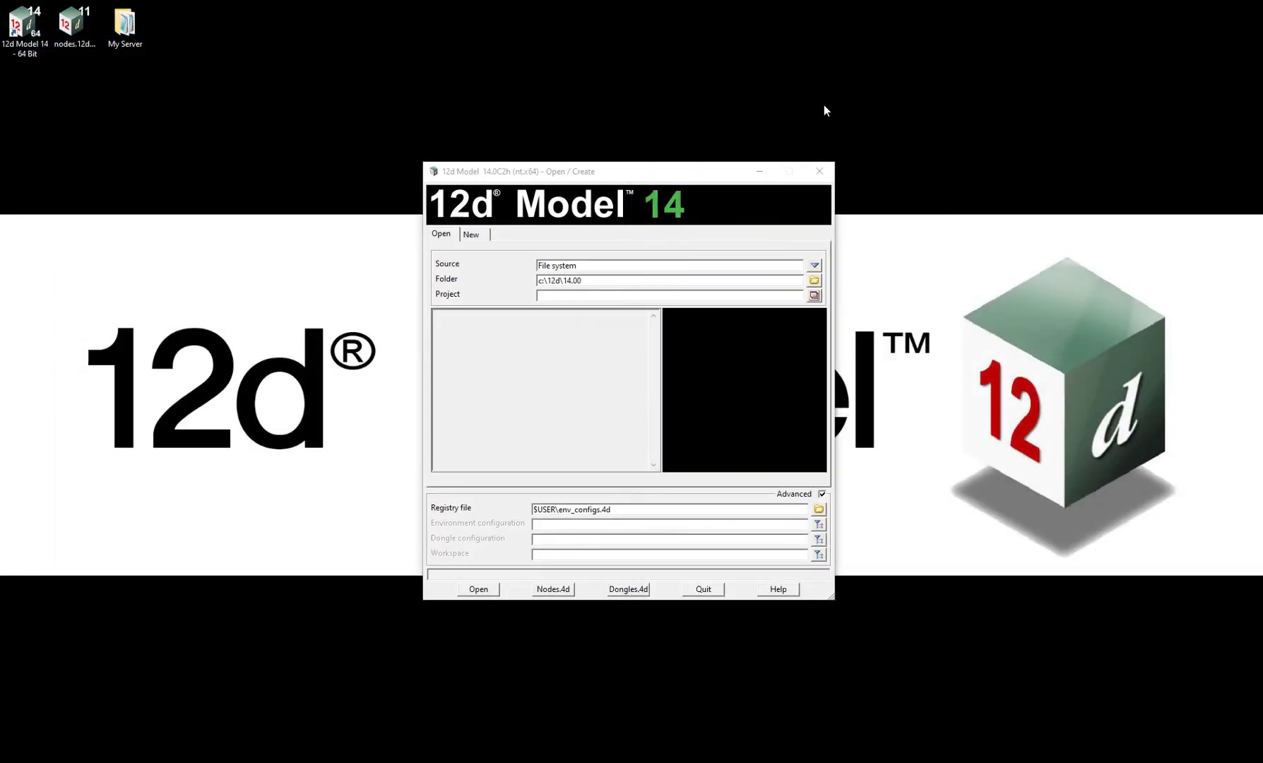
# Create a new 12d Model project named Demo in c:\12d\14.00 with the registry file setting left blank.
pyautogui.click(569, 174)
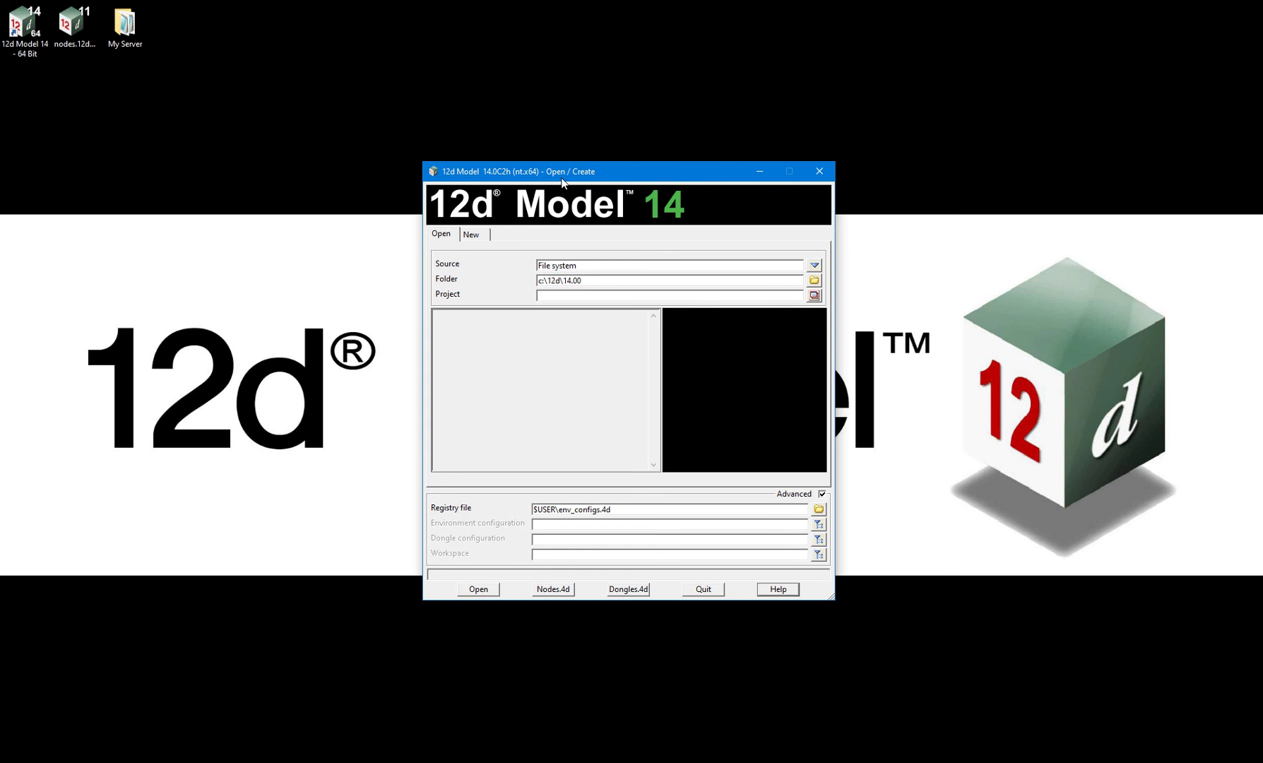
pyautogui.click(486, 234)
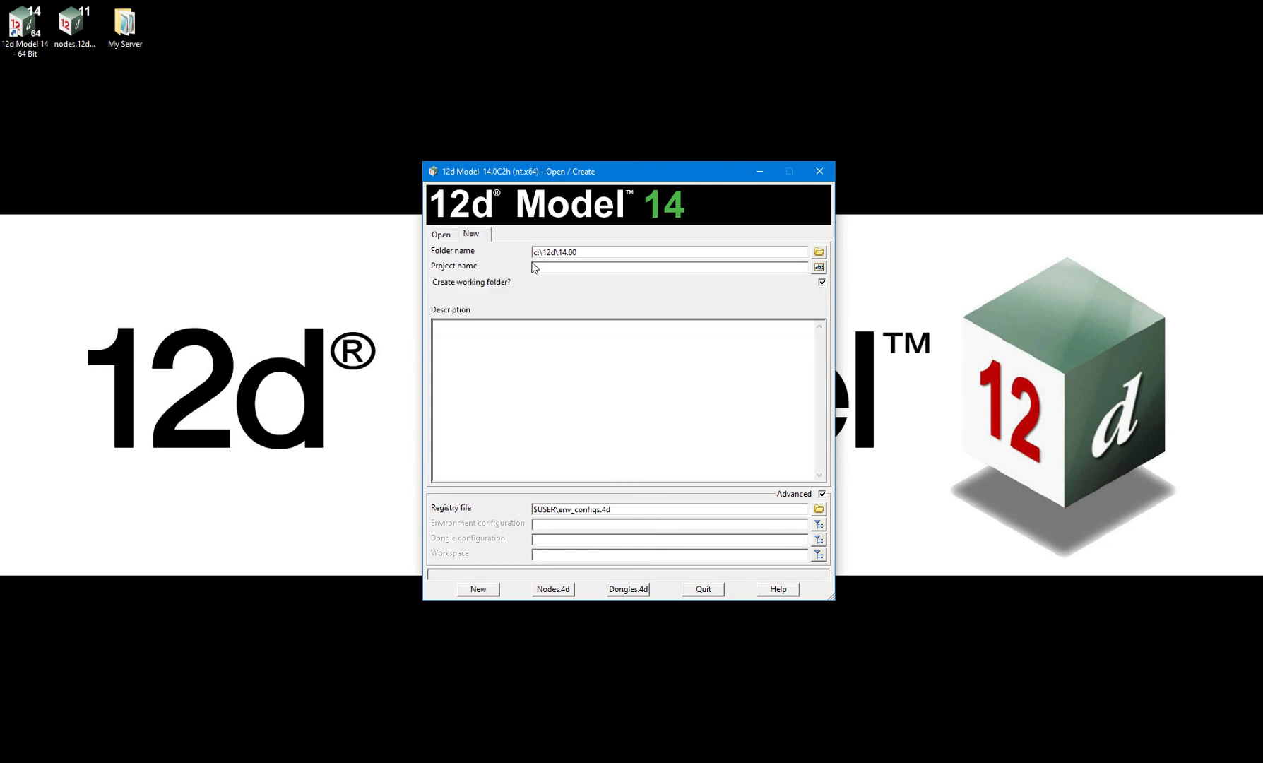
pyautogui.write('Demo')
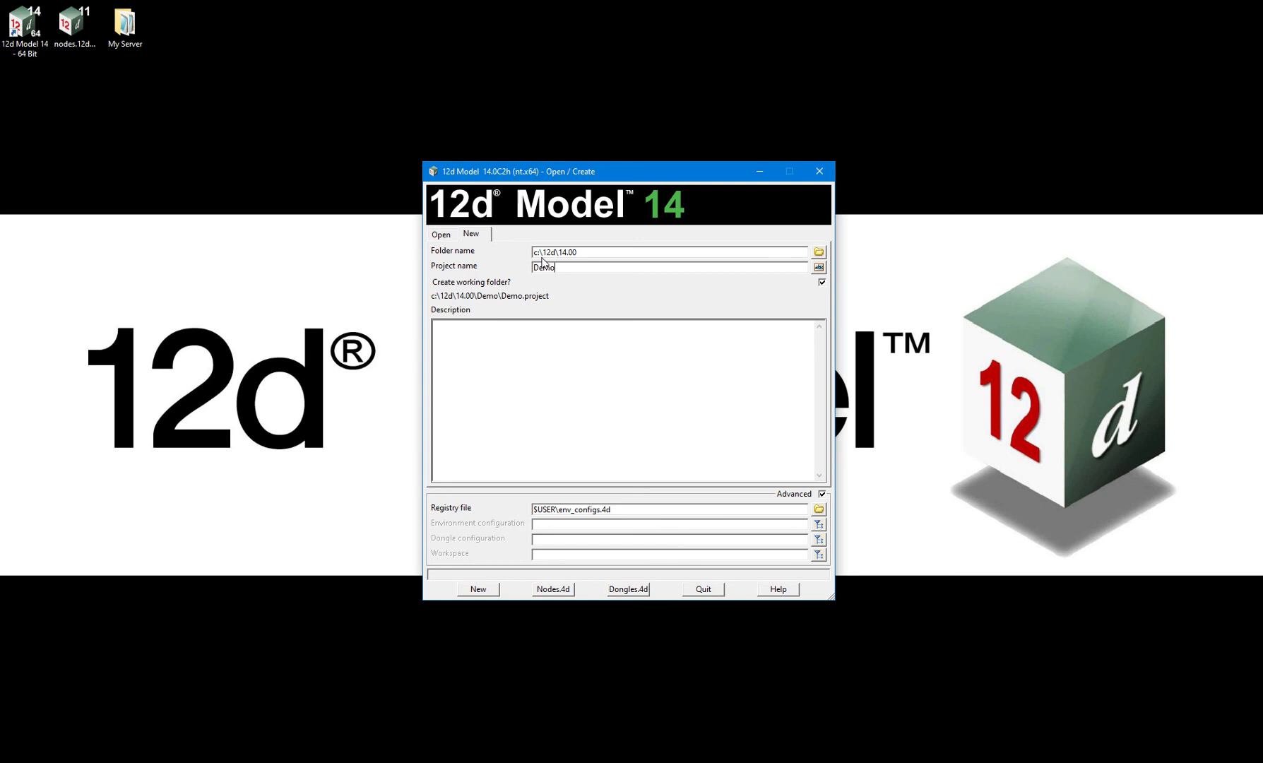
pyautogui.moveTo(639, 510); pyautogui.dragTo(499, 509)
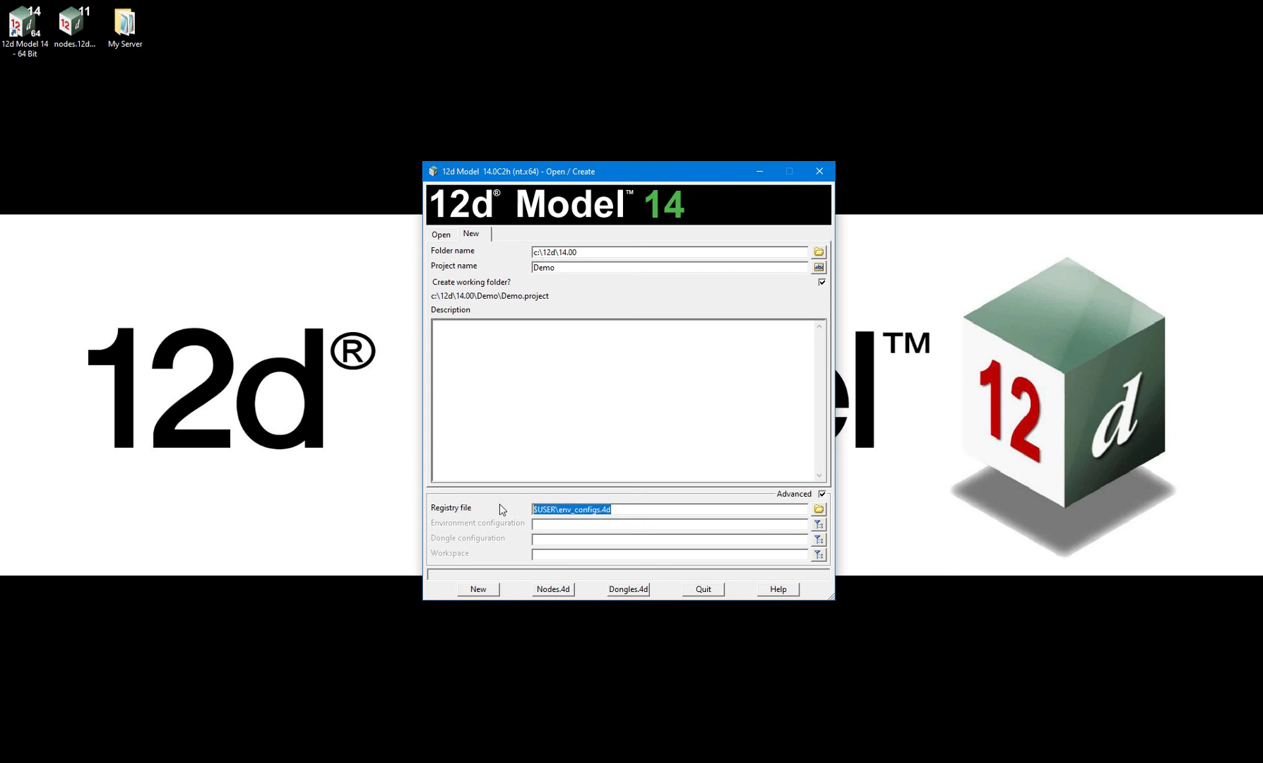
pyautogui.press('Delete')
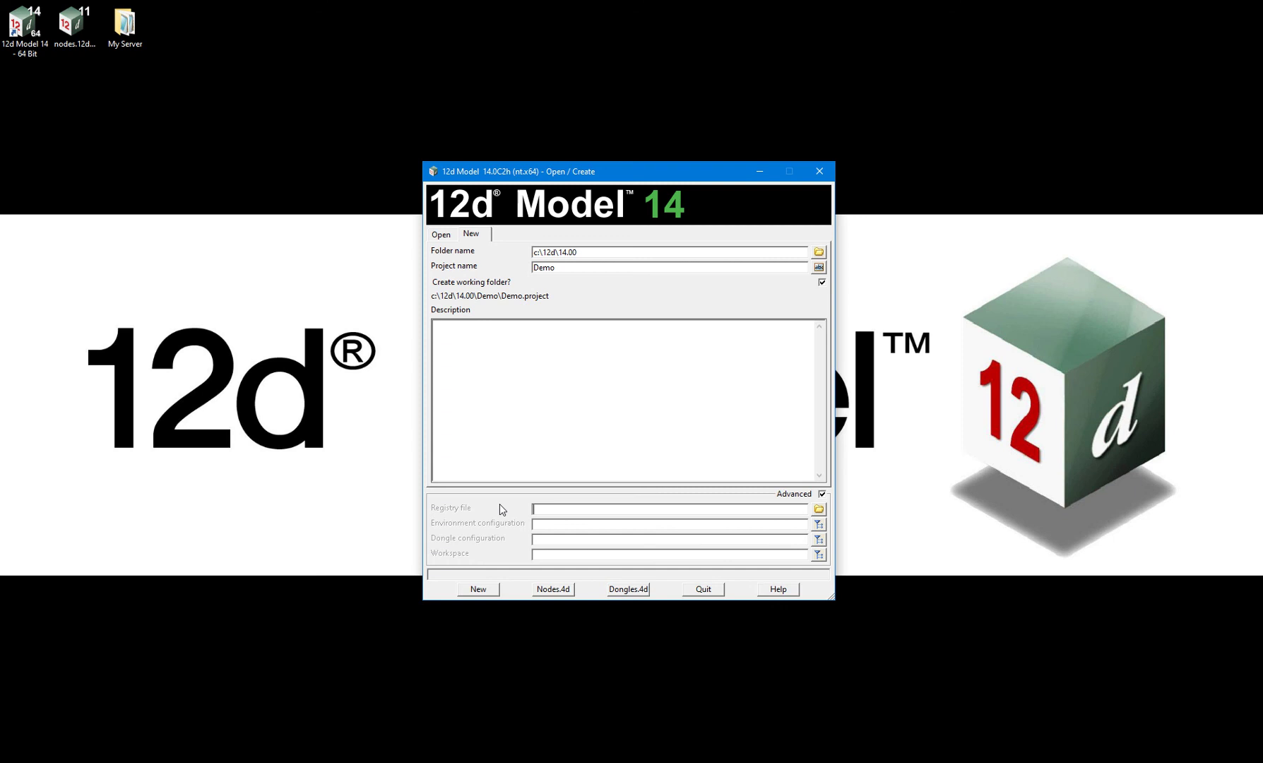
pyautogui.click(493, 590)
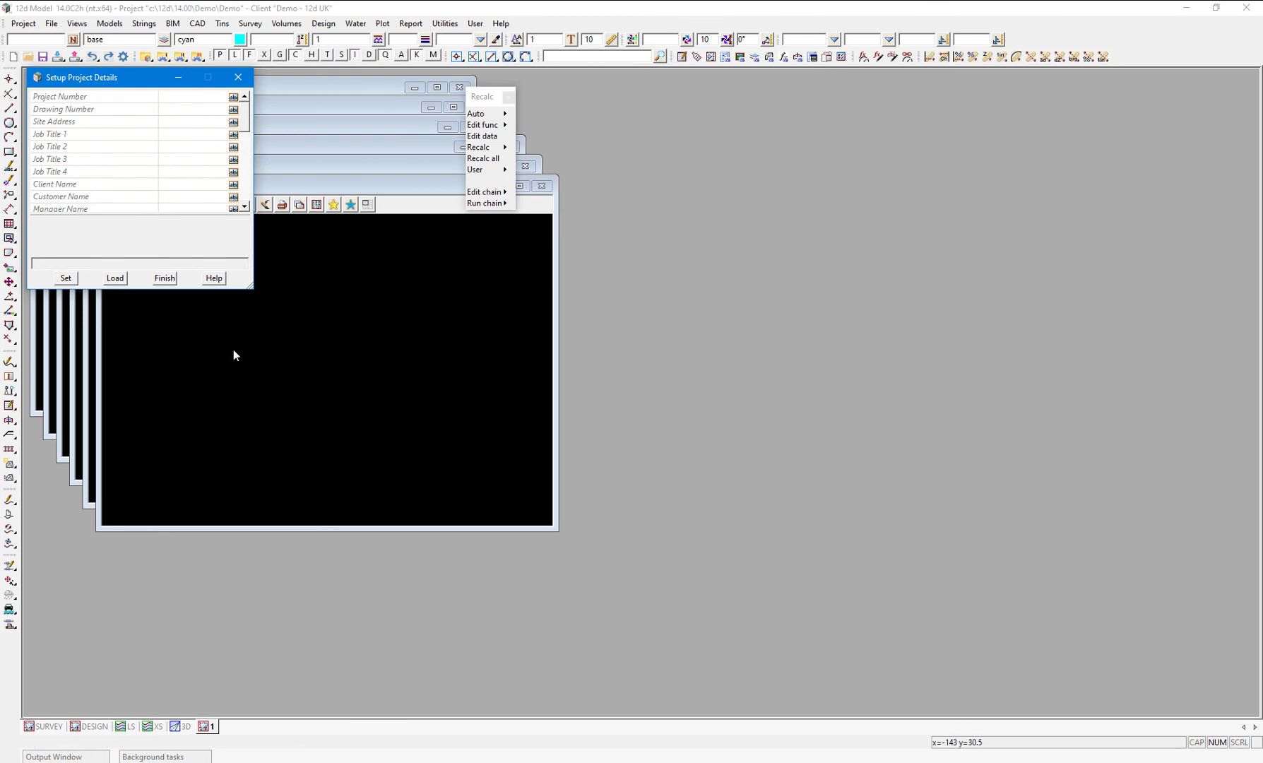
# Examine the 12d Model startup log in the Output Window for the nodes file, dongles file and dongle login entries.
pyautogui.click(92, 754)
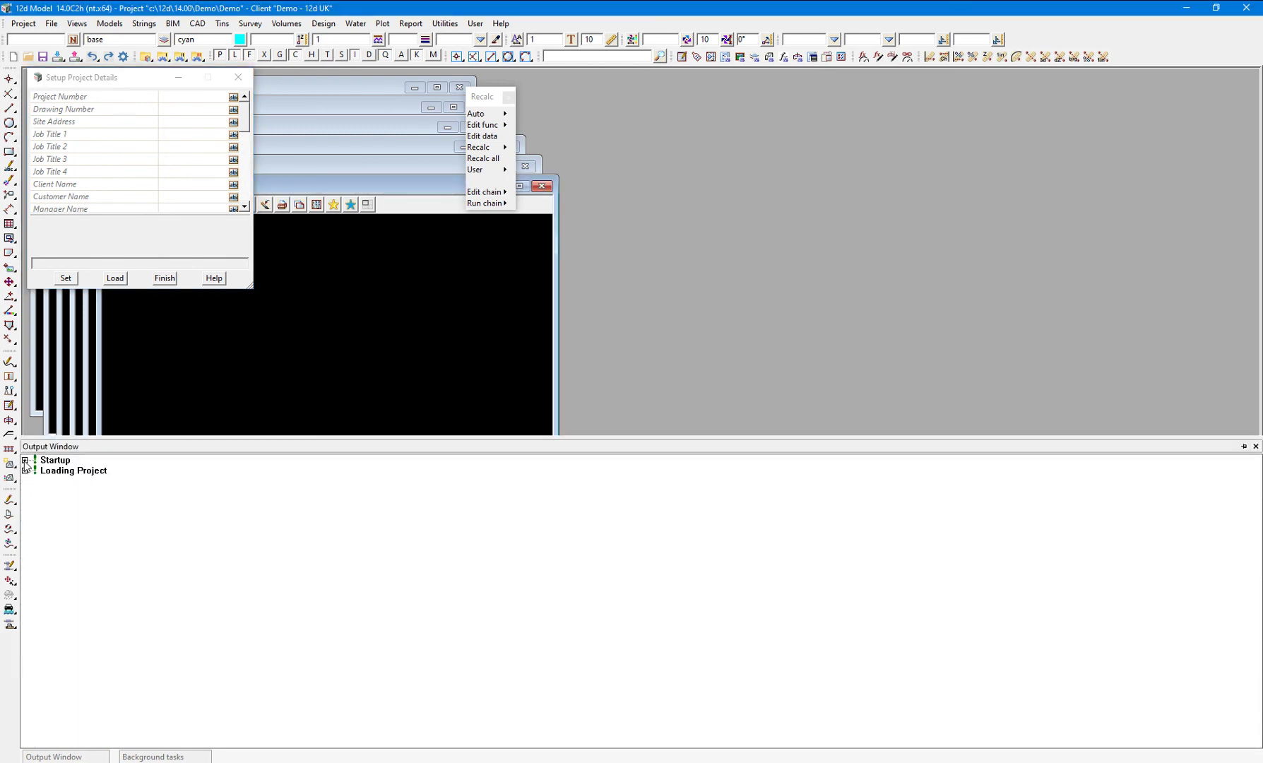
pyautogui.click(24, 460)
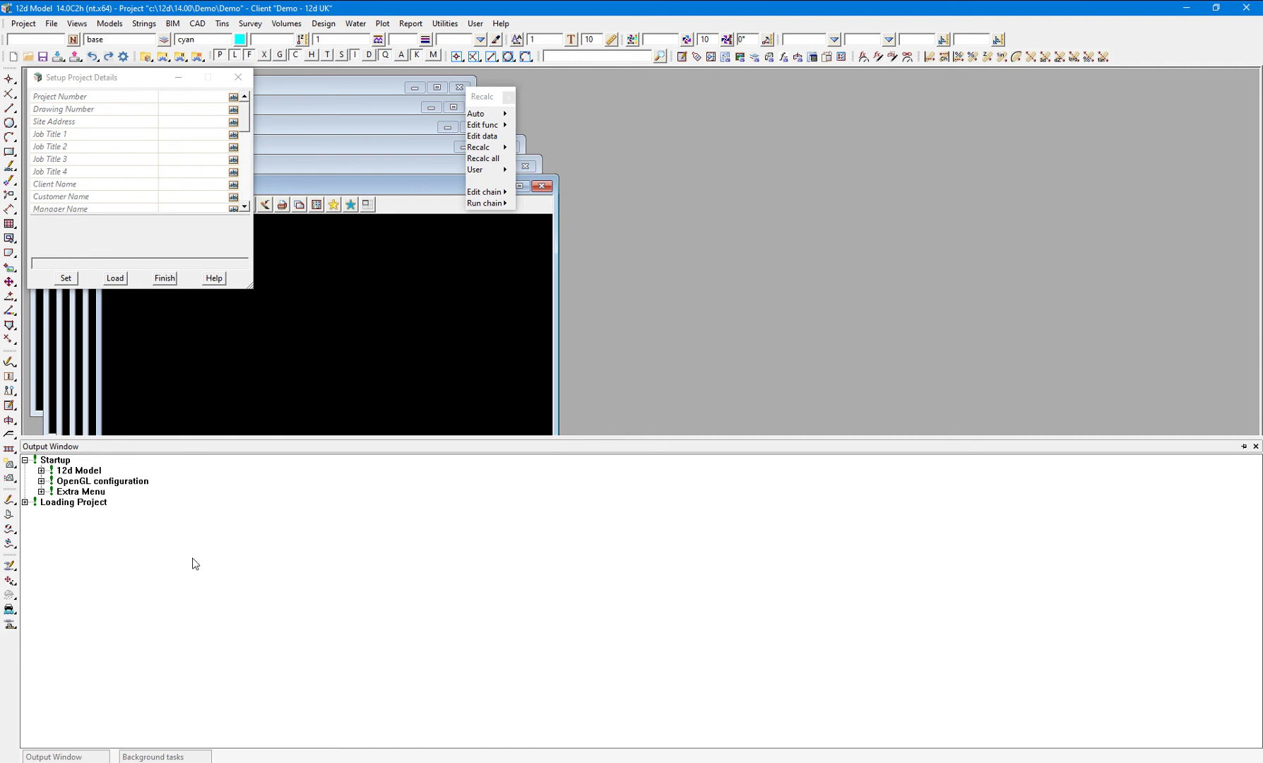
pyautogui.click(41, 471)
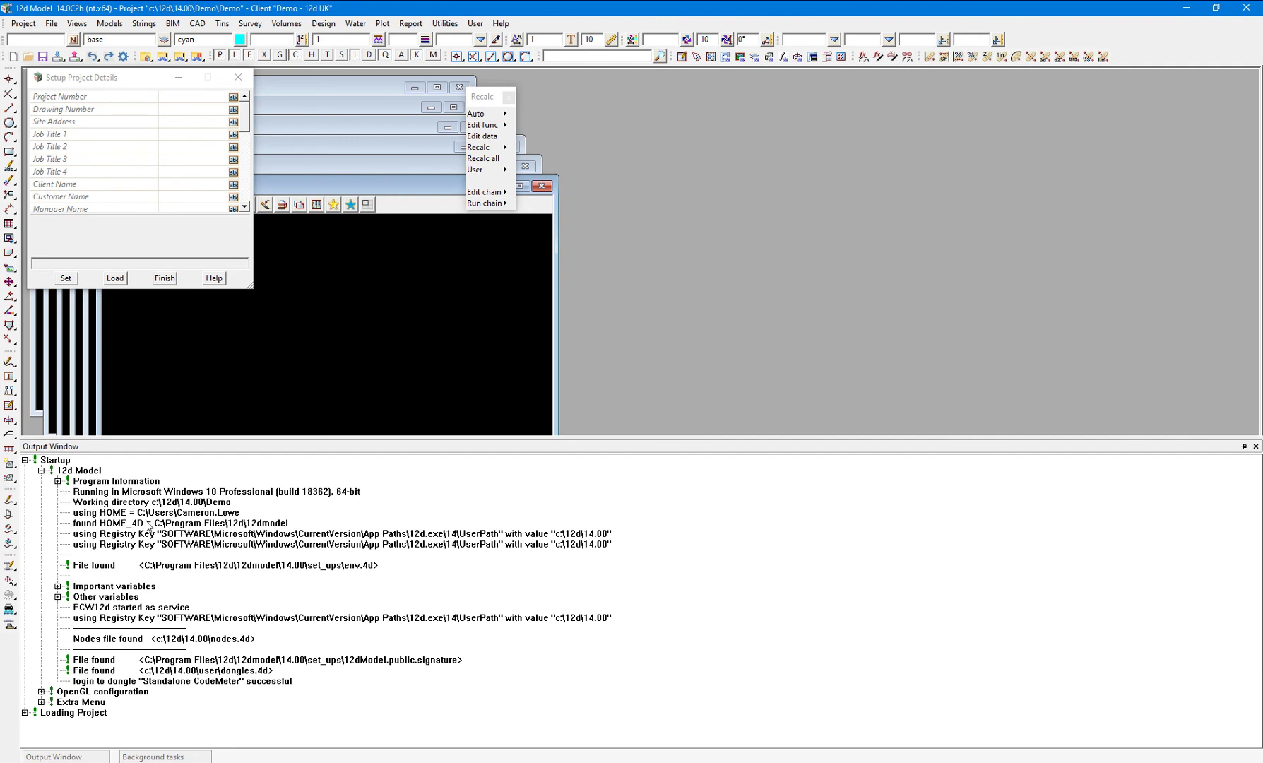
pyautogui.click(227, 639)
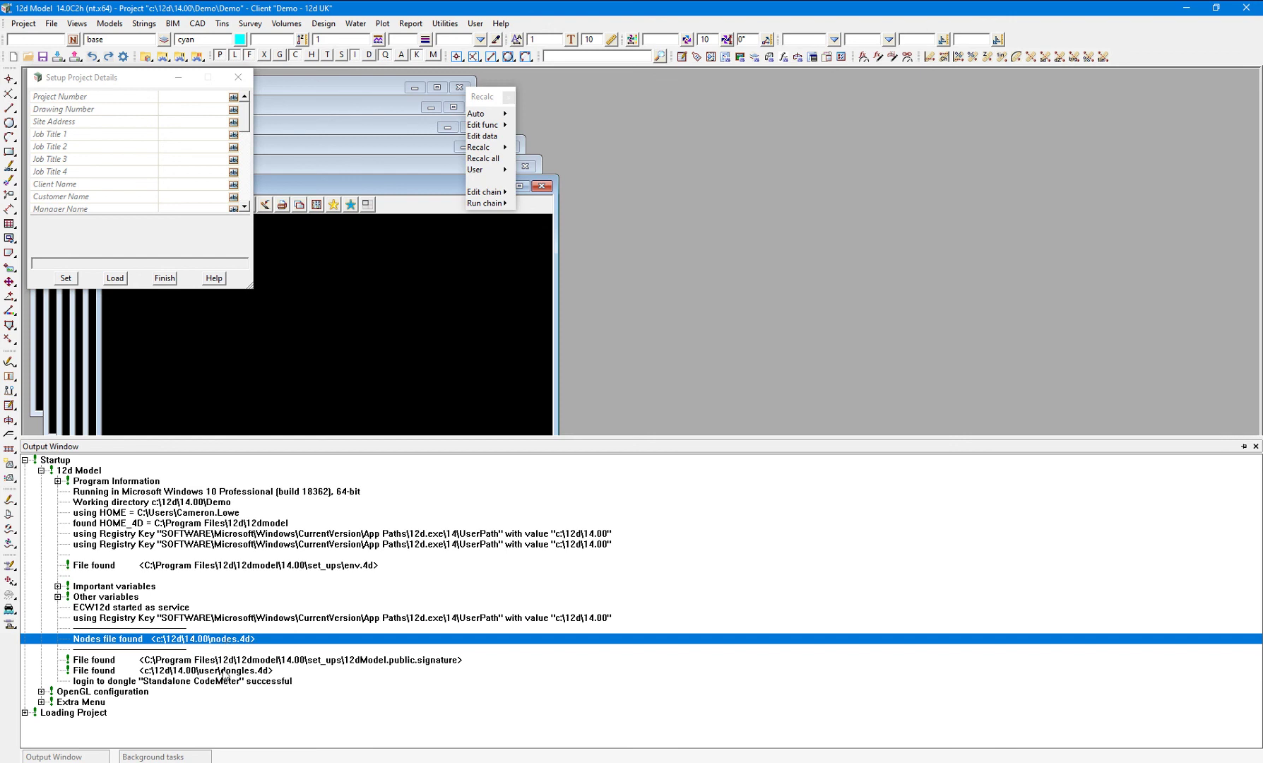
pyautogui.click(223, 671)
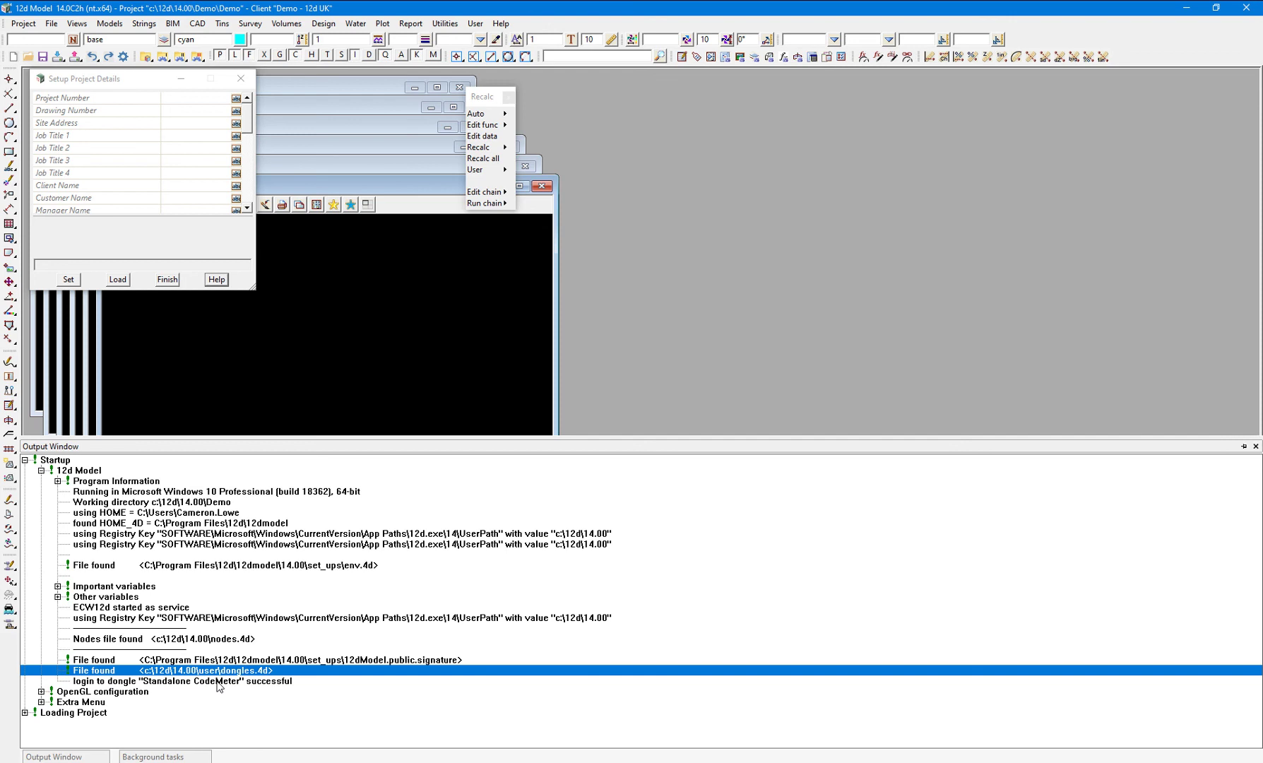
pyautogui.click(218, 681)
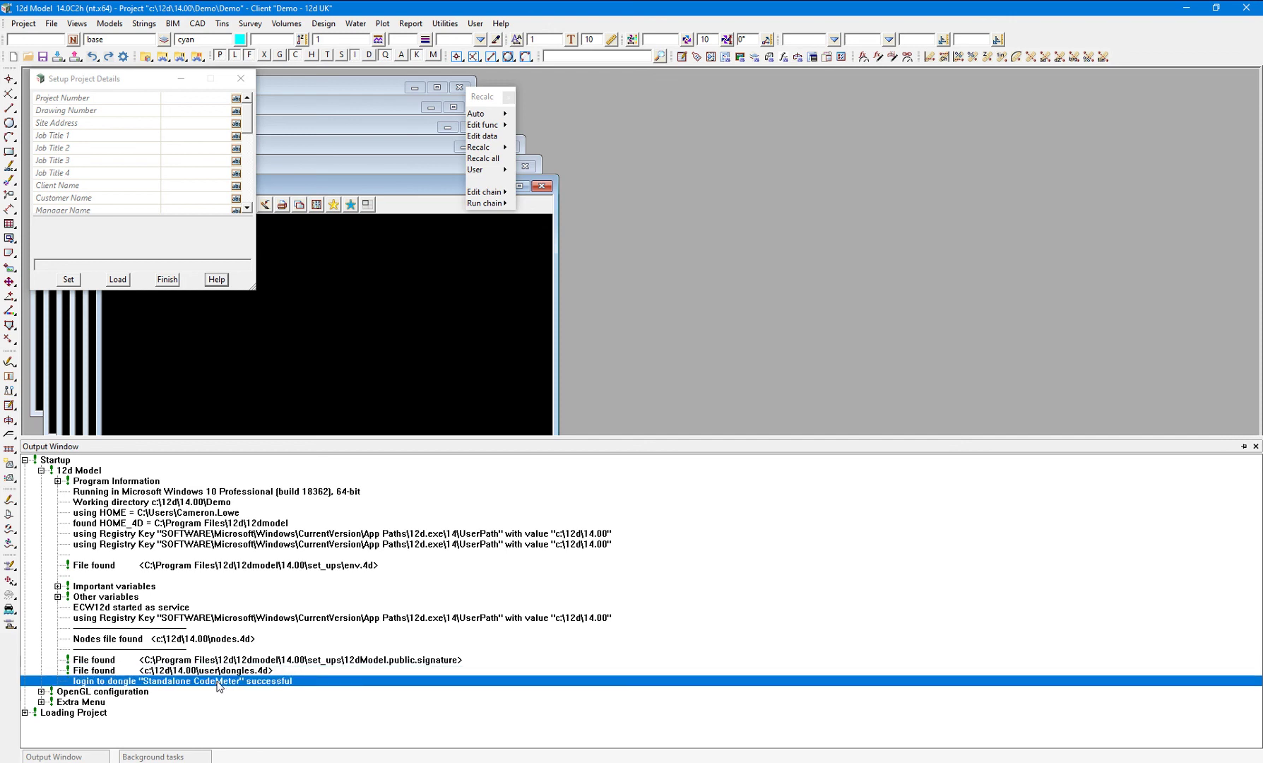